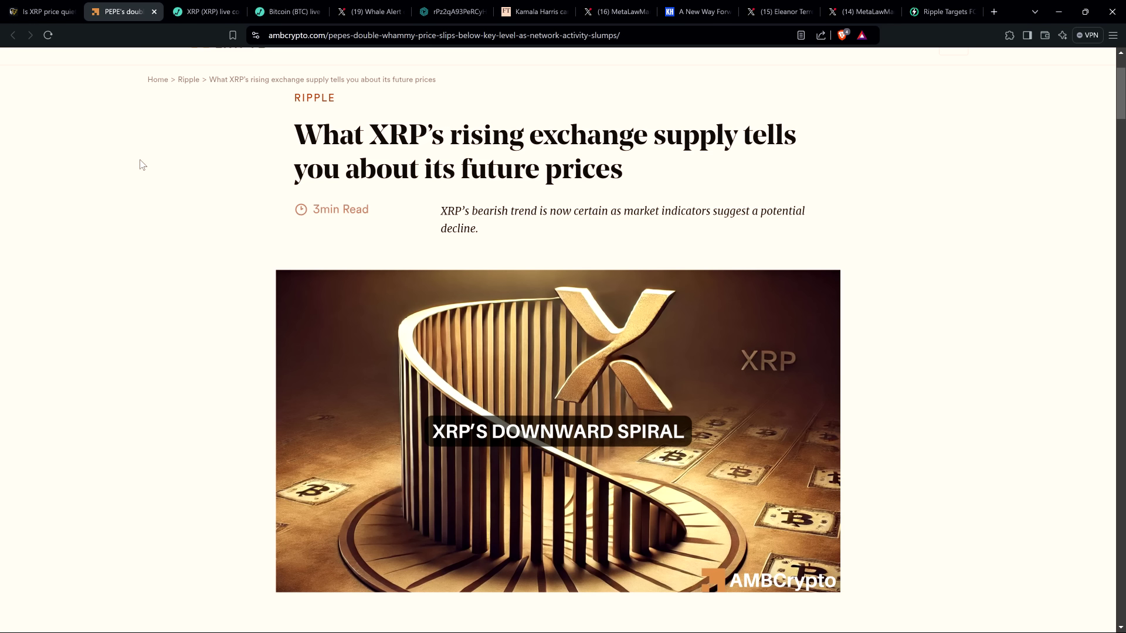
pyautogui.scroll(2, 144, 165)
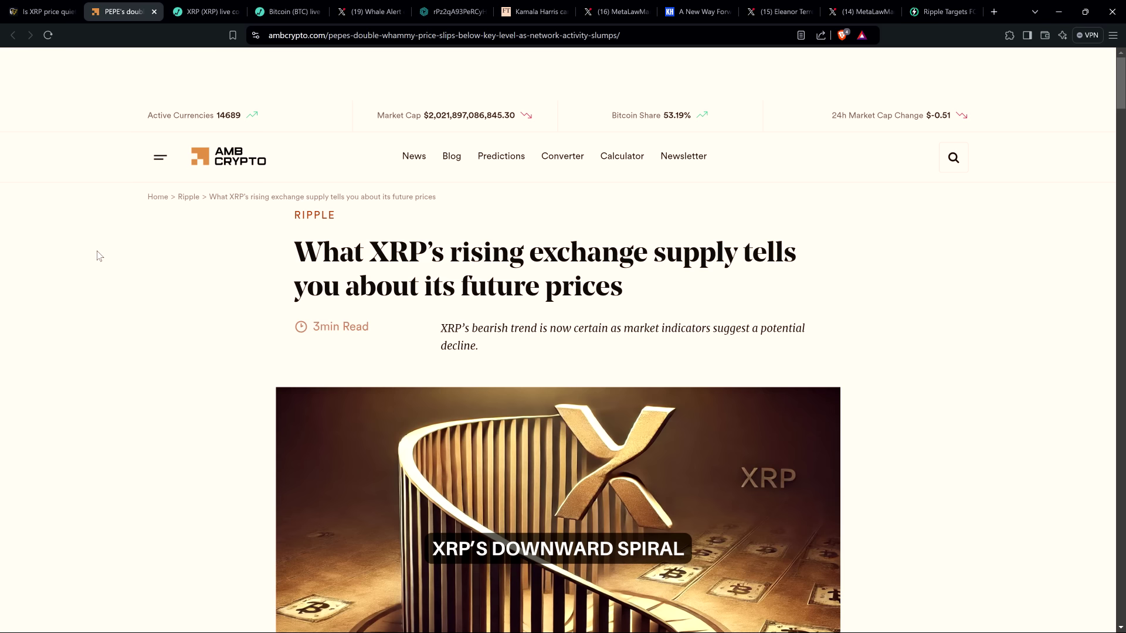
pyautogui.scroll(-1, 100, 255)
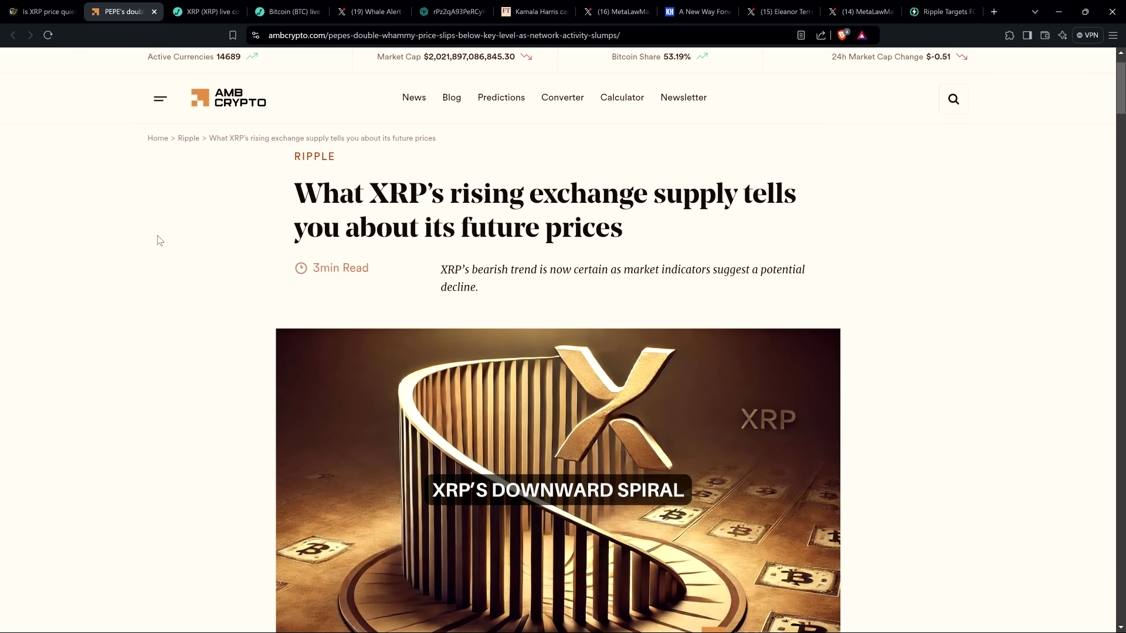
# Switch to the FT Kamala Harris crypto article, then to the XRP rally toward $1 article.
pyautogui.click(528, 12)
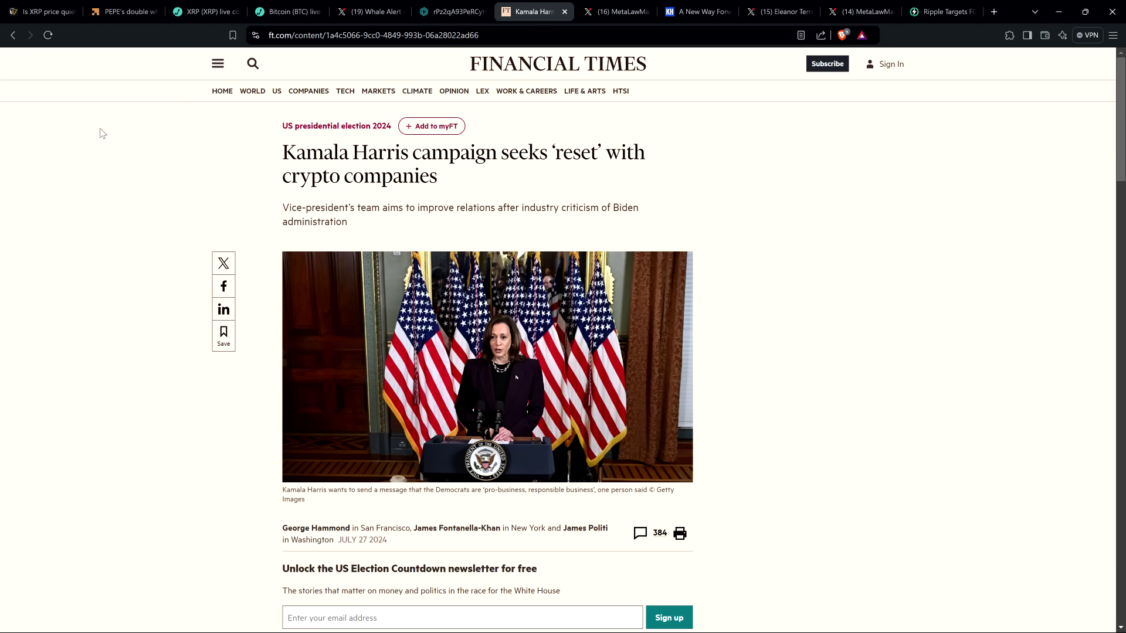
pyautogui.click(40, 12)
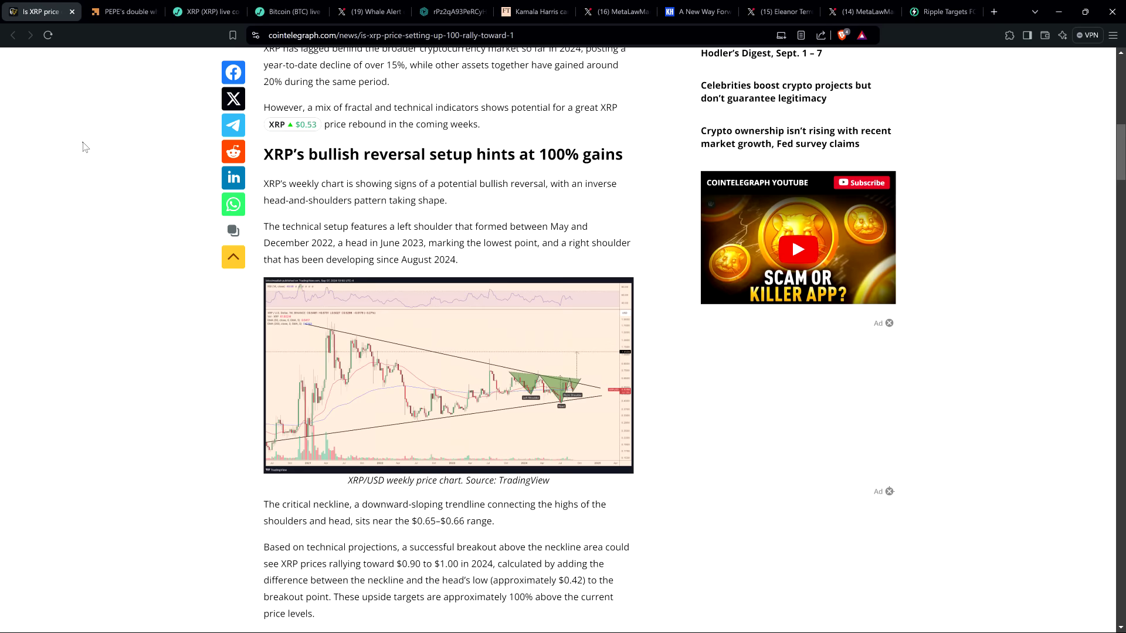
pyautogui.scroll(2, 79, 153)
pyautogui.scroll(4, 77, 161)
pyautogui.scroll(2, 77, 162)
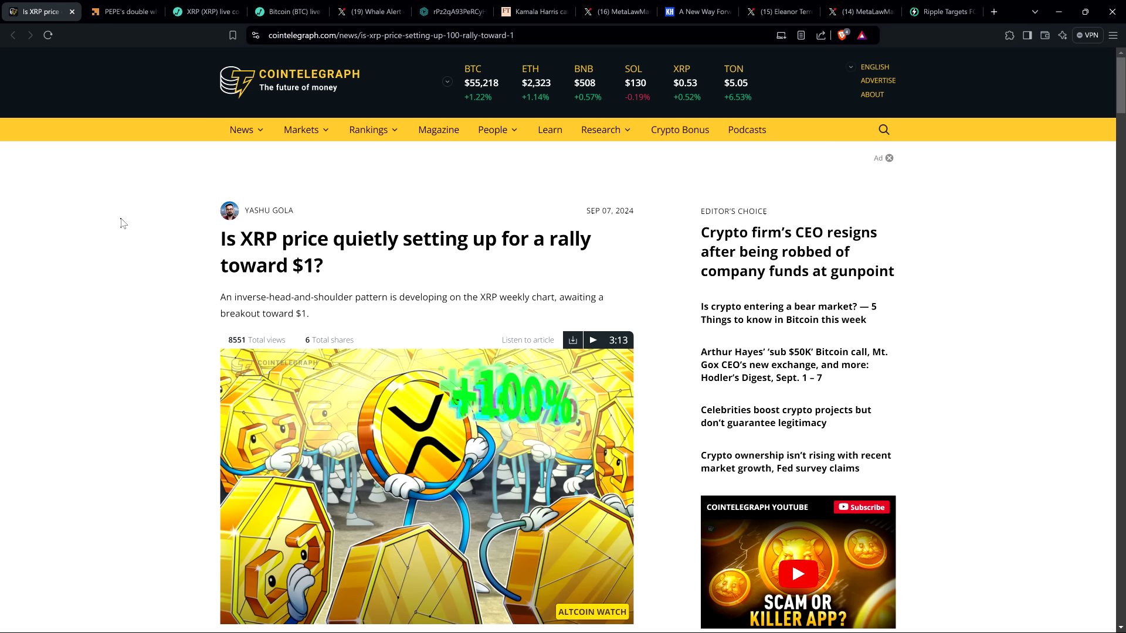
pyautogui.scroll(-1, 121, 223)
pyautogui.scroll(-1, 122, 224)
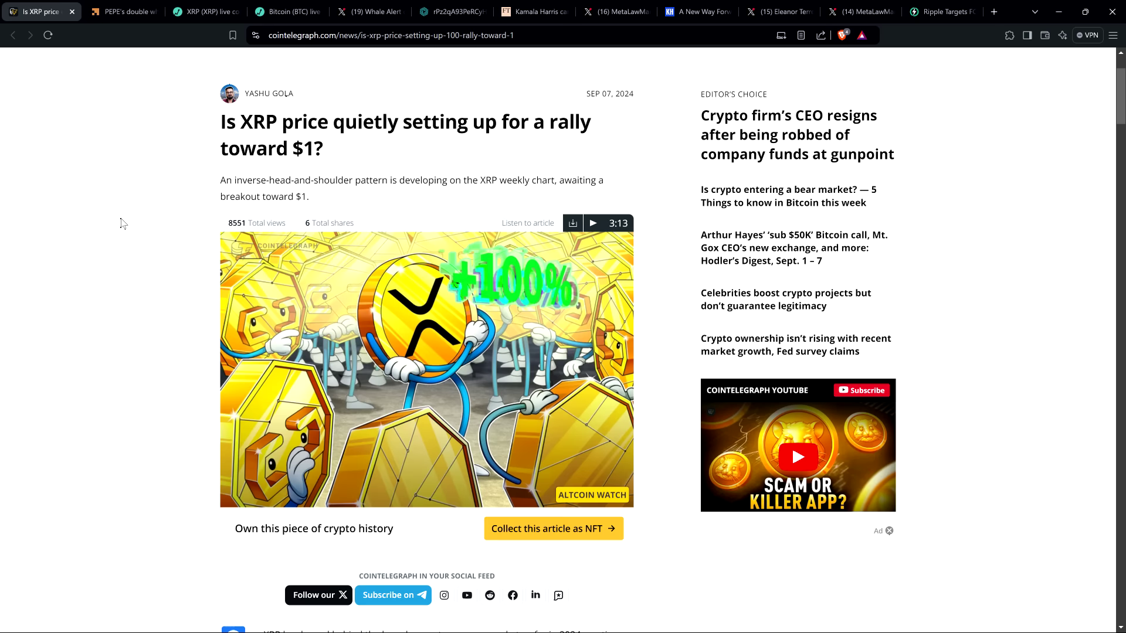
pyautogui.scroll(-3, 122, 224)
pyautogui.scroll(-3, 121, 223)
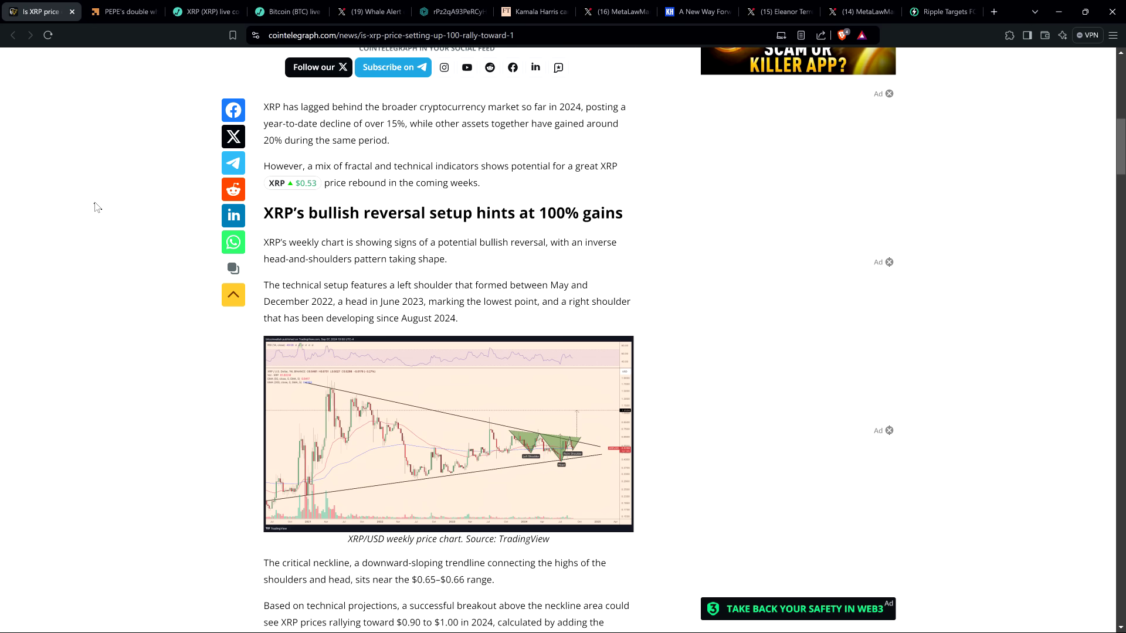
pyautogui.scroll(-1, 106, 211)
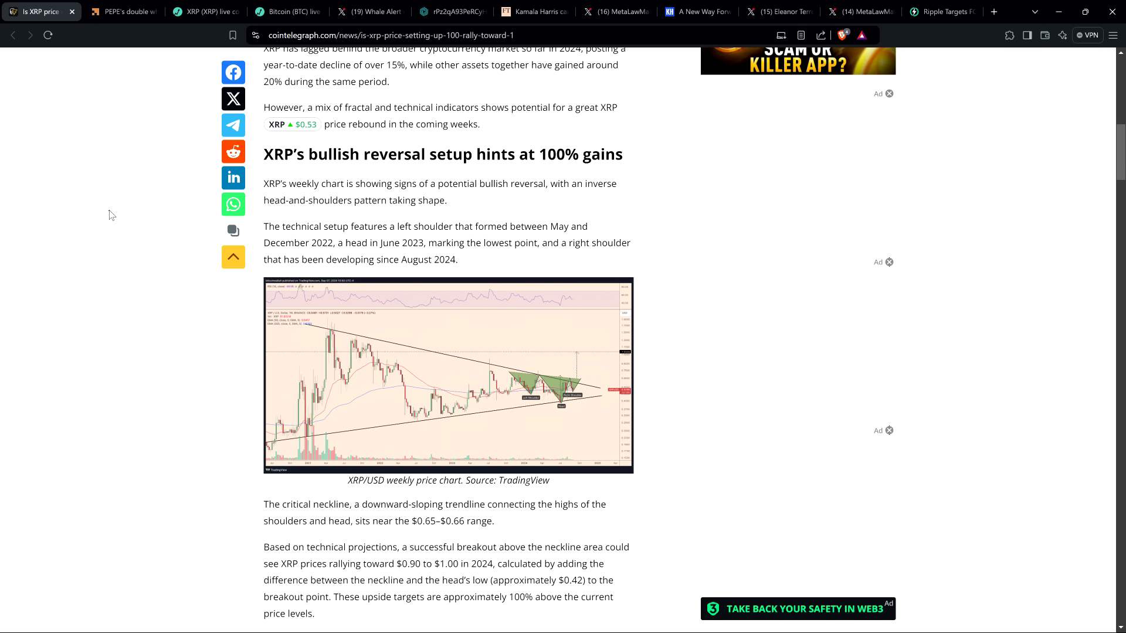
# Enlarge the XRP/USD weekly chart showing the inverse head-and-shoulders pattern.
pyautogui.click(372, 394)
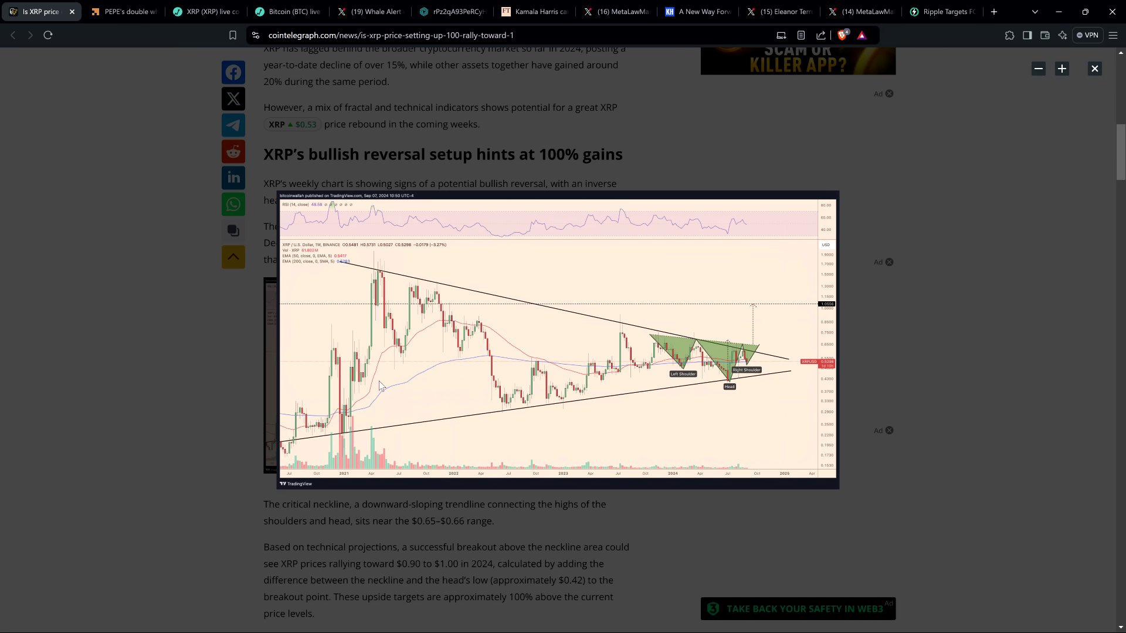
pyautogui.click(57, 472)
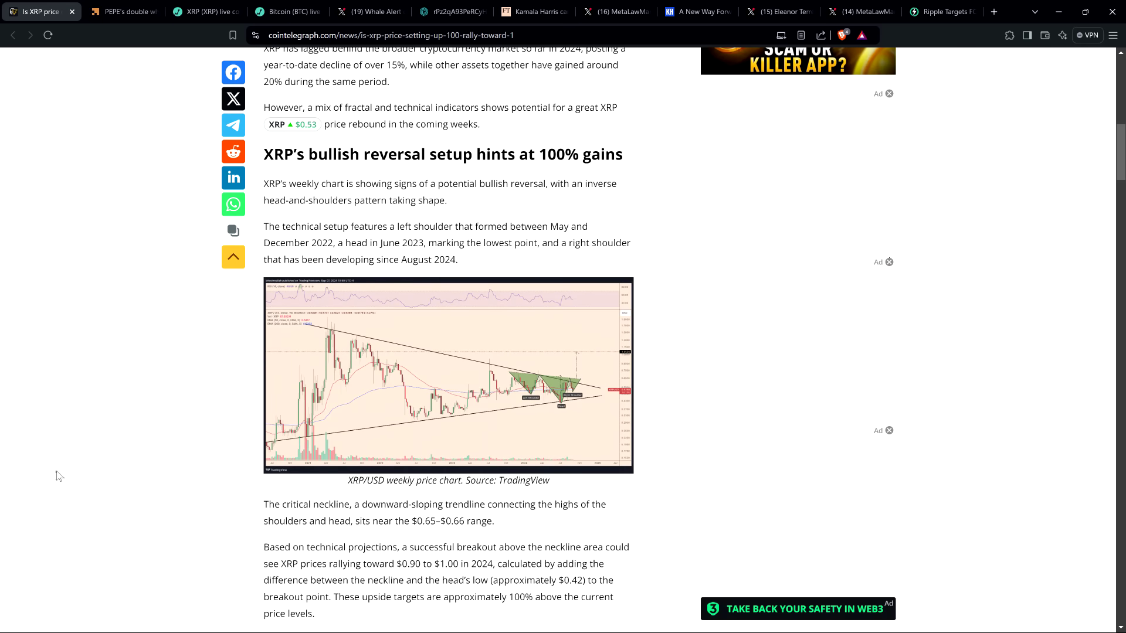
pyautogui.scroll(-2, 56, 476)
pyautogui.scroll(-2, 56, 476)
pyautogui.scroll(-1, 71, 475)
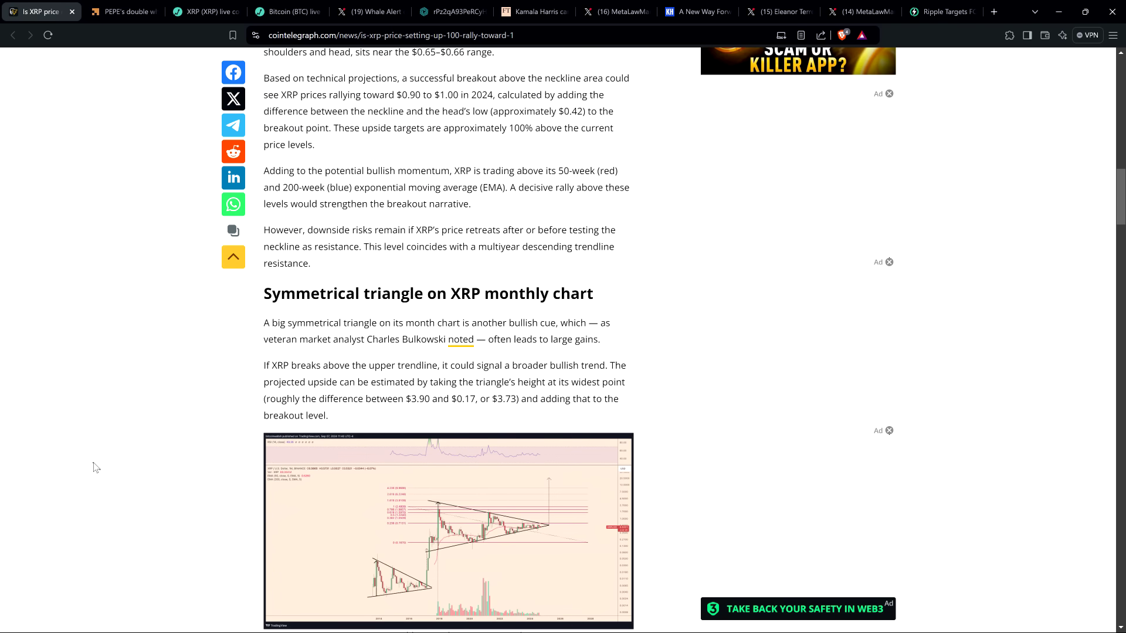
pyautogui.scroll(-1, 97, 467)
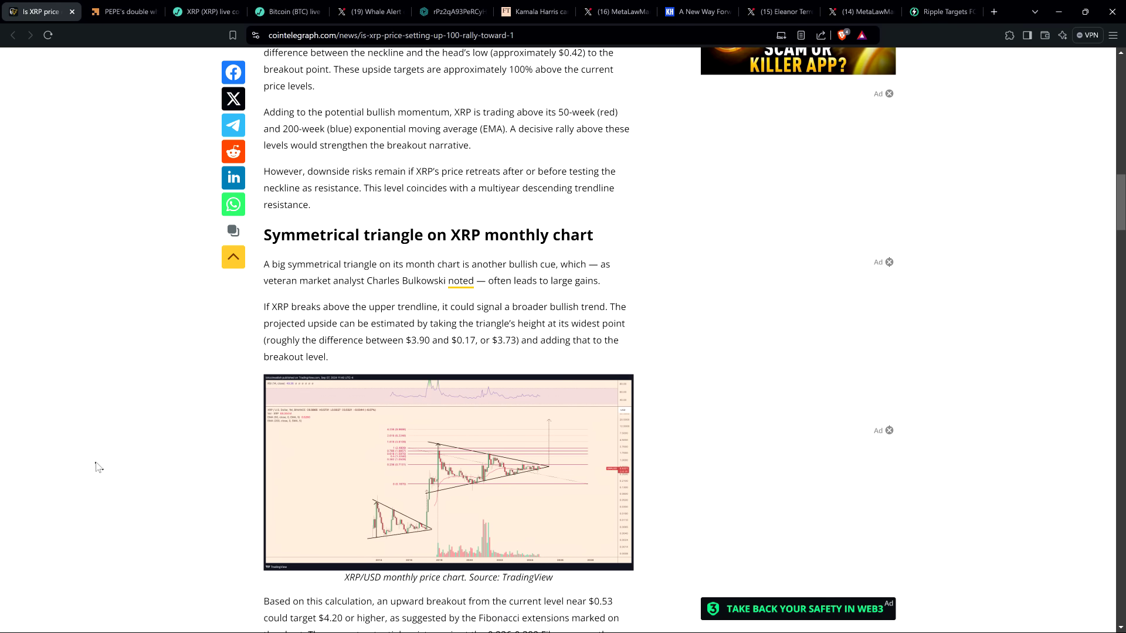
pyautogui.scroll(-2, 97, 468)
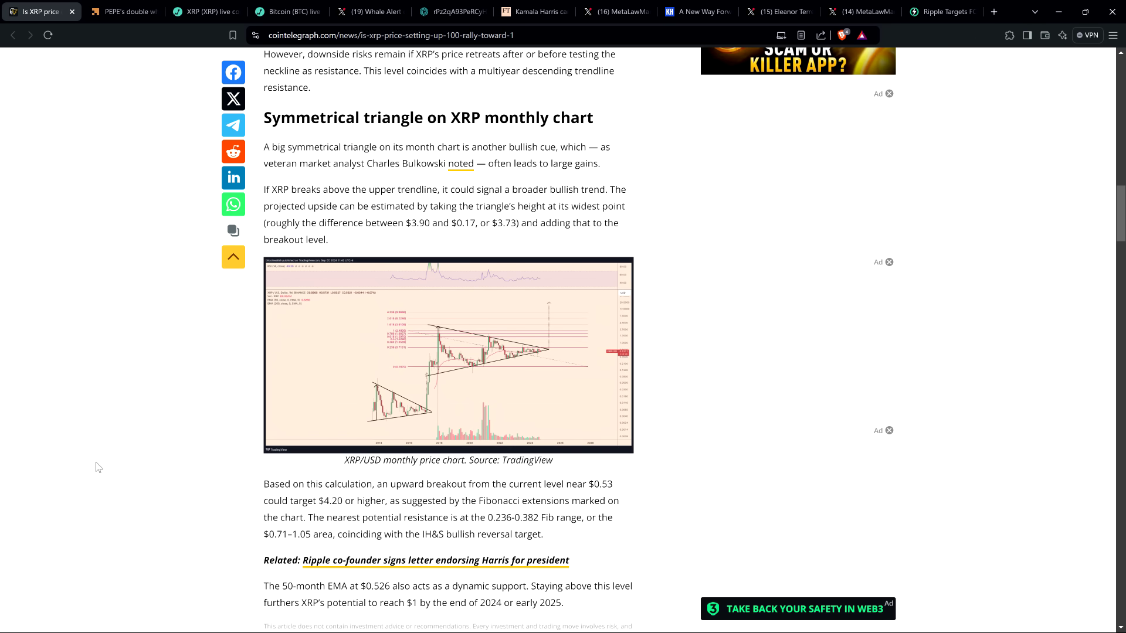
pyautogui.scroll(-1, 97, 467)
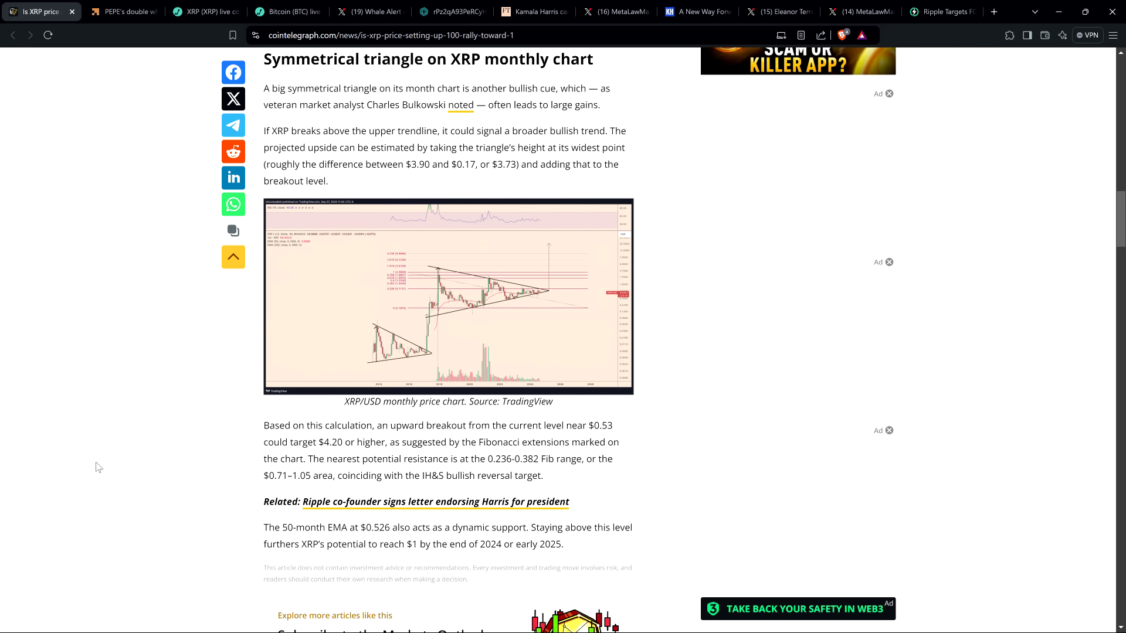
pyautogui.moveTo(355, 444); pyautogui.dragTo(265, 426)
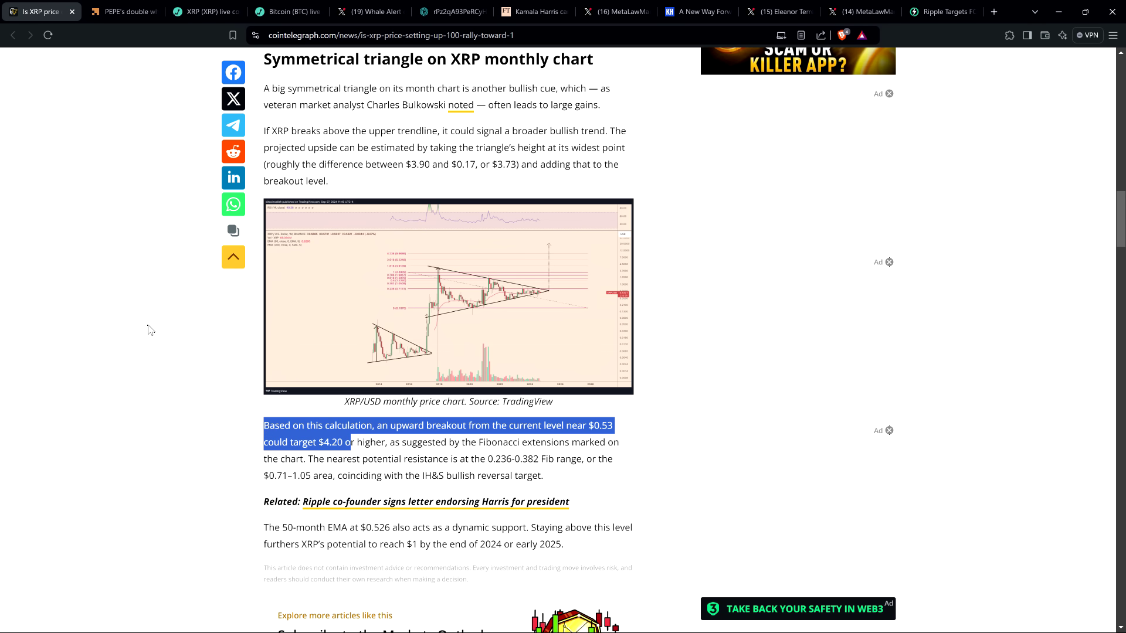
pyautogui.click(131, 296)
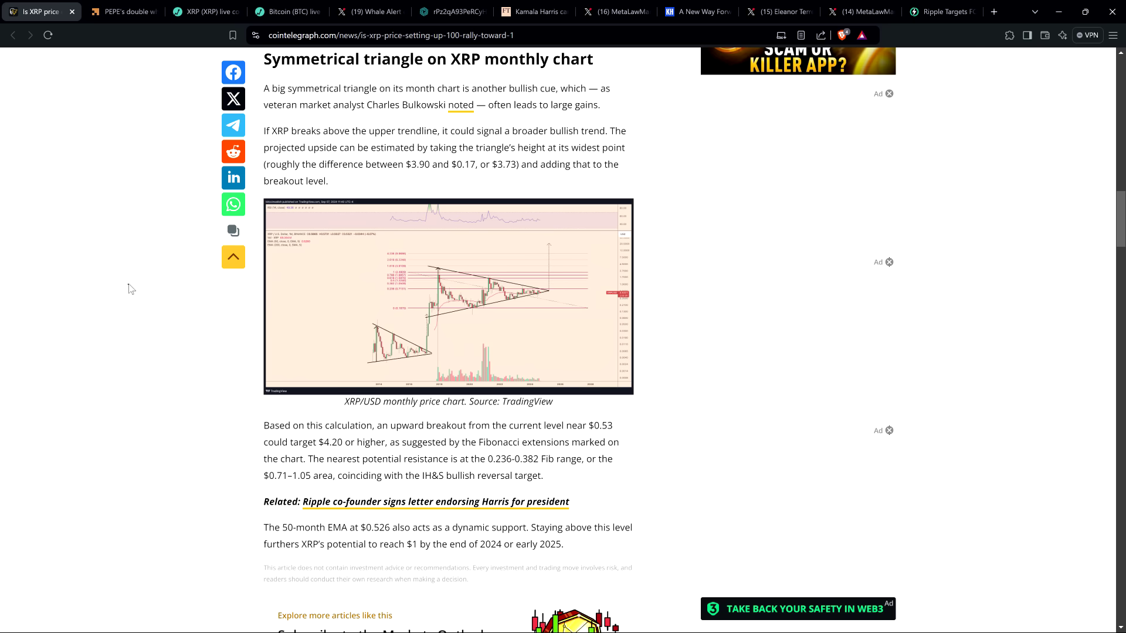
pyautogui.scroll(1, 123, 265)
pyautogui.scroll(2, 123, 264)
pyautogui.scroll(2, 123, 265)
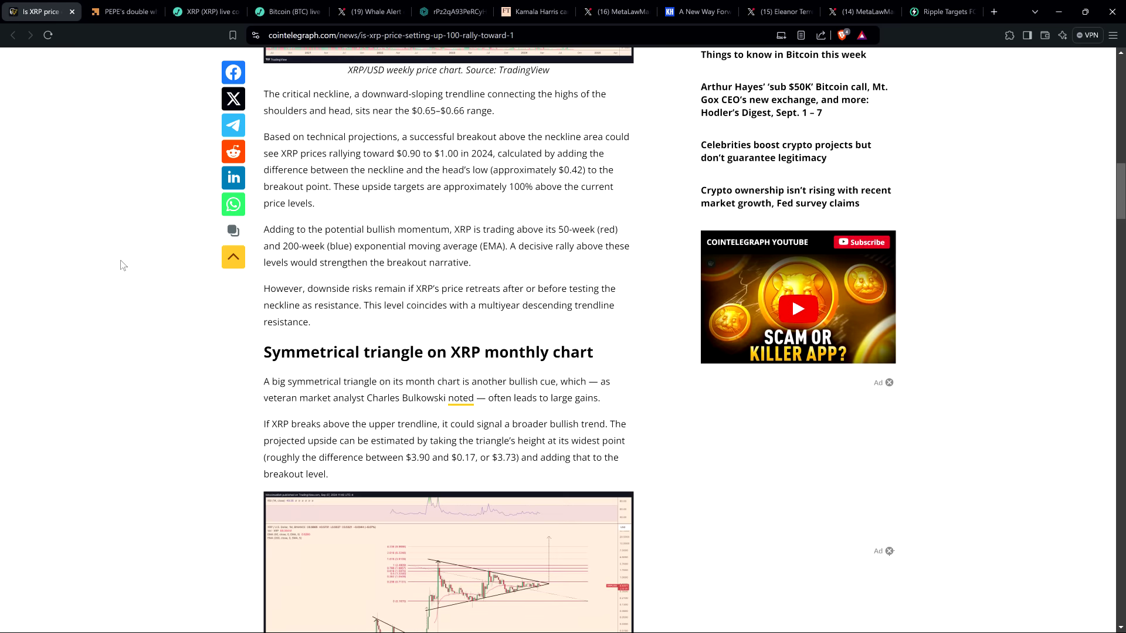
pyautogui.scroll(2, 123, 265)
pyautogui.scroll(2, 122, 262)
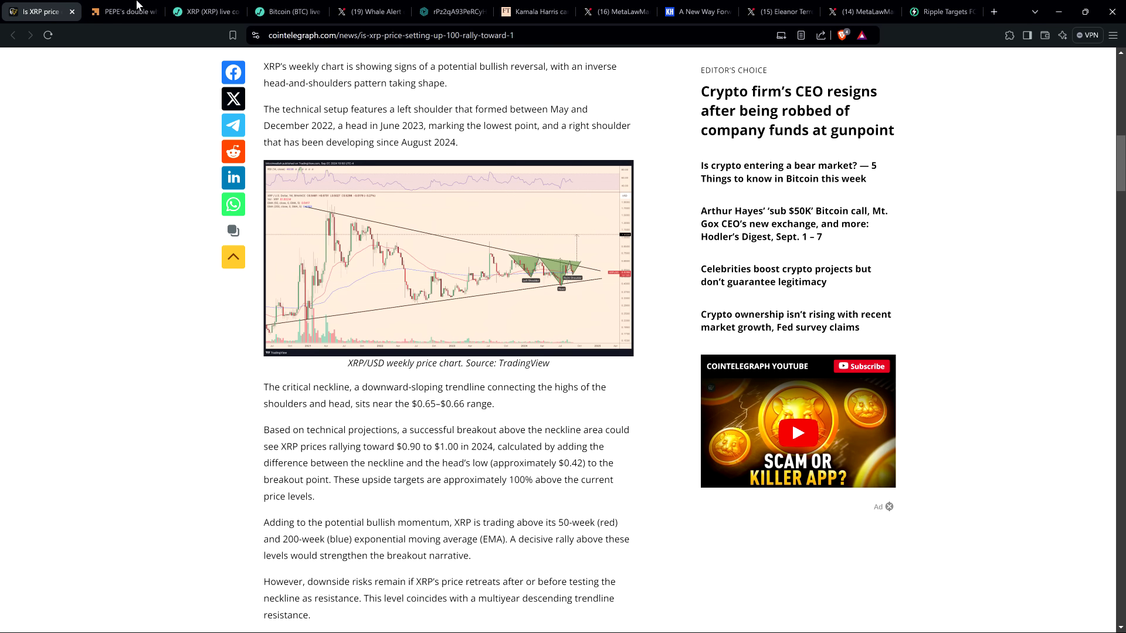
pyautogui.hotkey('ctrl', 'Tab')
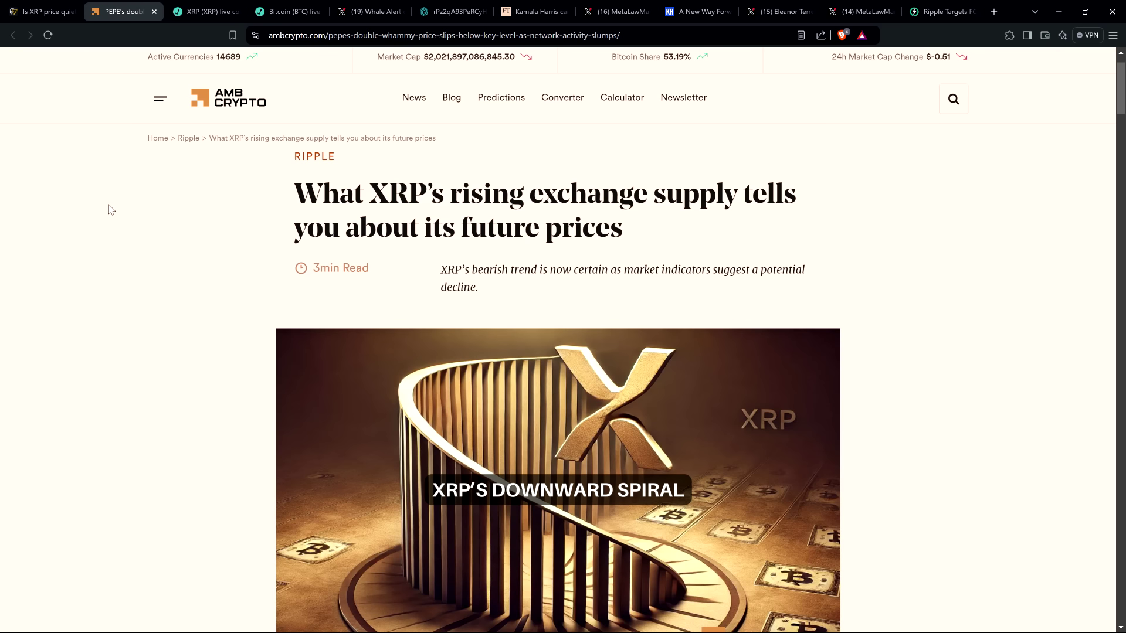
pyautogui.scroll(-1, 130, 238)
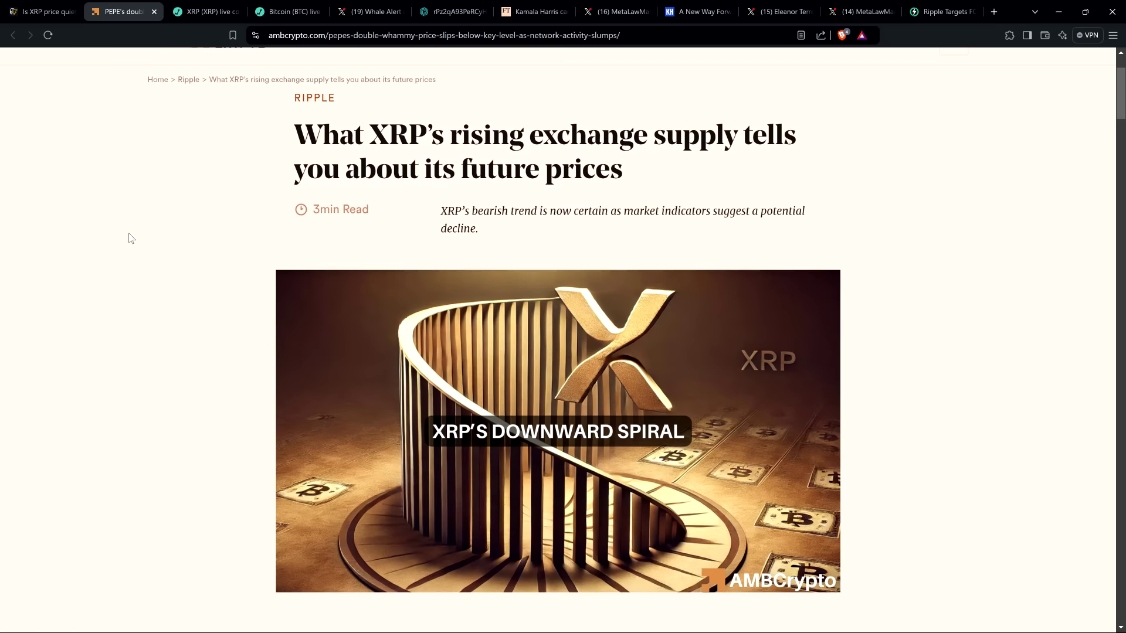
pyautogui.scroll(-2, 130, 238)
pyautogui.scroll(-2, 130, 239)
pyautogui.scroll(-2, 91, 283)
pyautogui.scroll(-2, 90, 284)
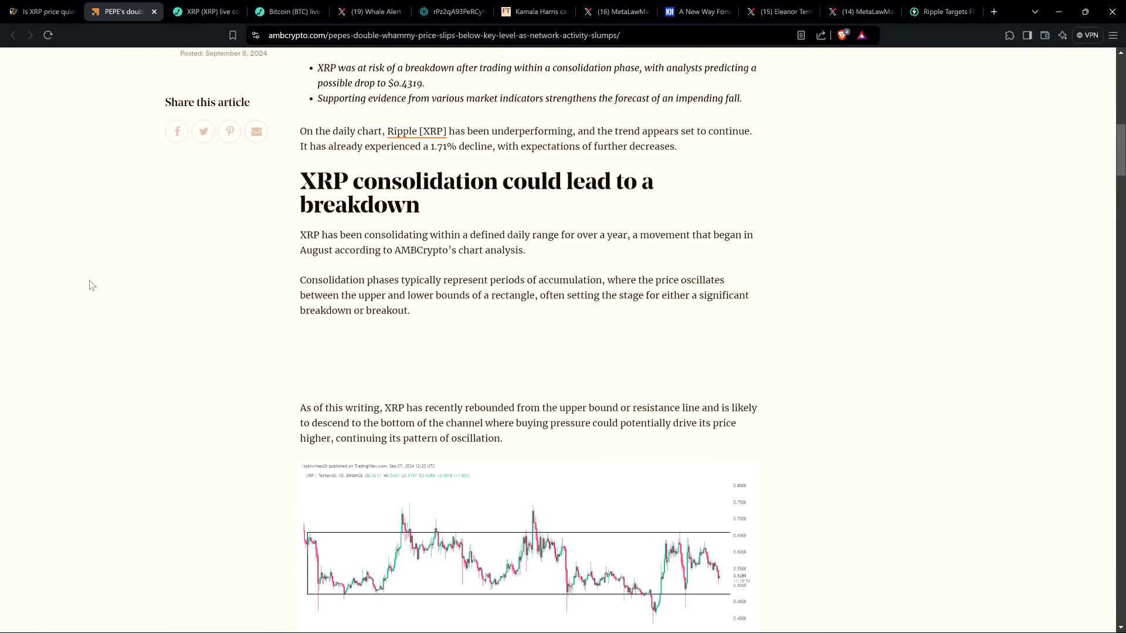
pyautogui.scroll(-1, 90, 283)
pyautogui.scroll(-1, 89, 284)
pyautogui.scroll(-2, 90, 285)
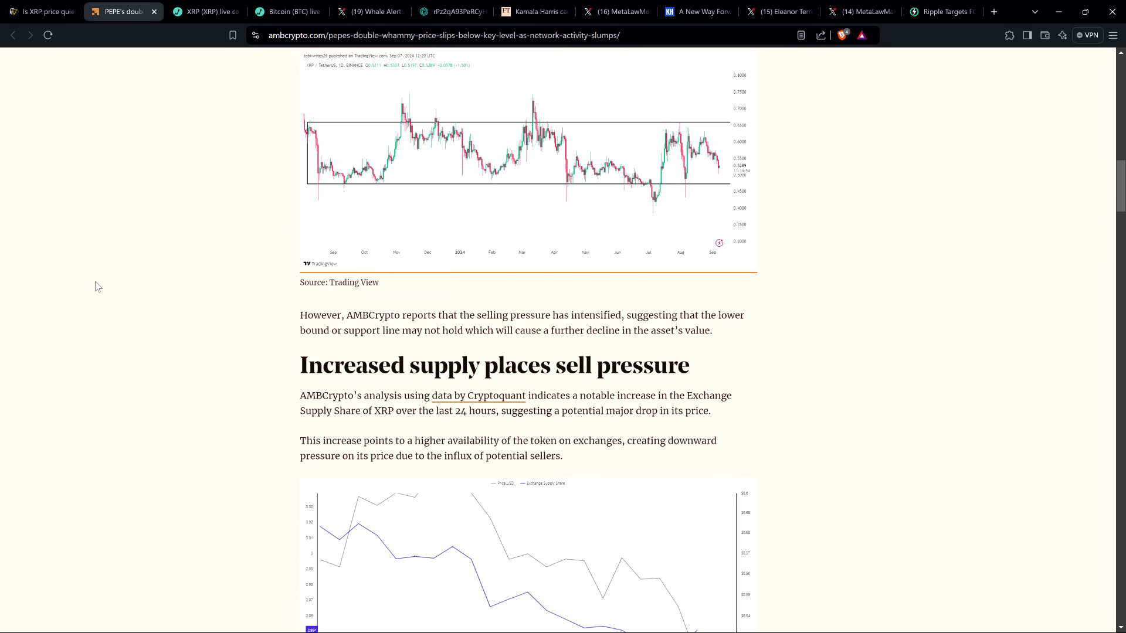
pyautogui.scroll(-2, 96, 287)
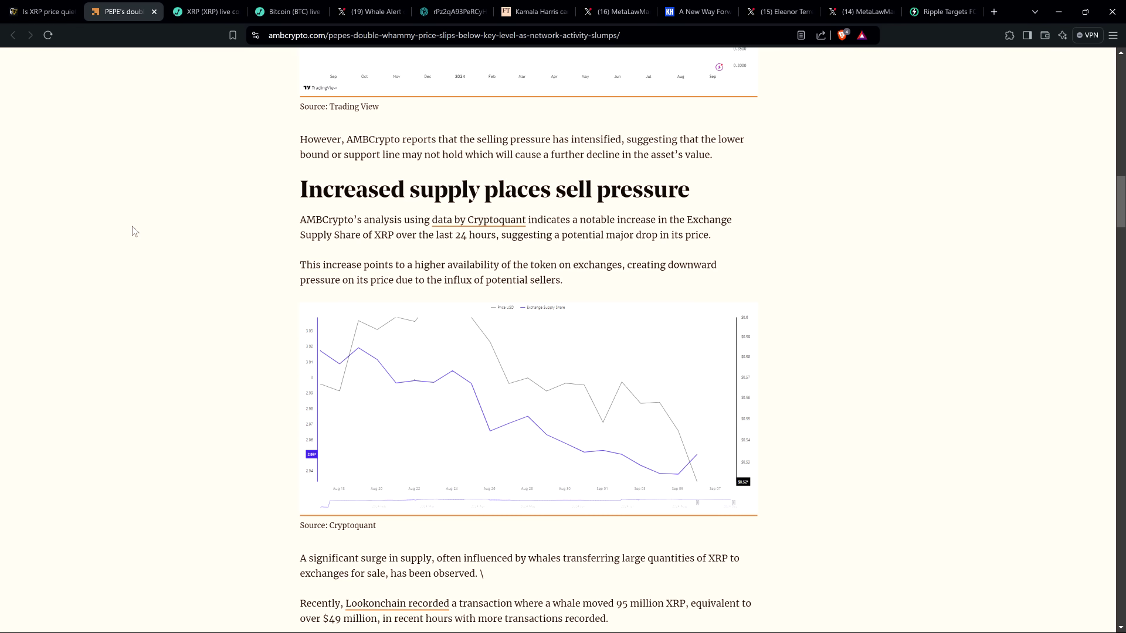
pyautogui.scroll(1, 132, 232)
pyautogui.scroll(1, 132, 231)
pyautogui.scroll(2, 132, 231)
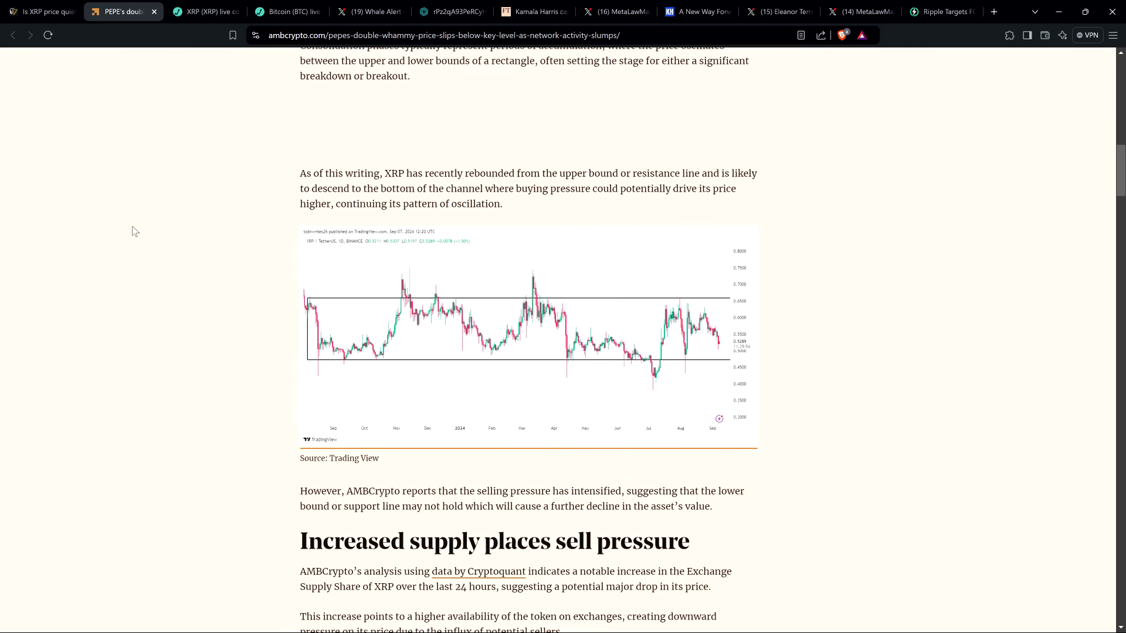
pyautogui.scroll(6, 132, 231)
pyautogui.scroll(3, 131, 232)
pyautogui.scroll(-2, 132, 231)
pyautogui.scroll(-2, 132, 232)
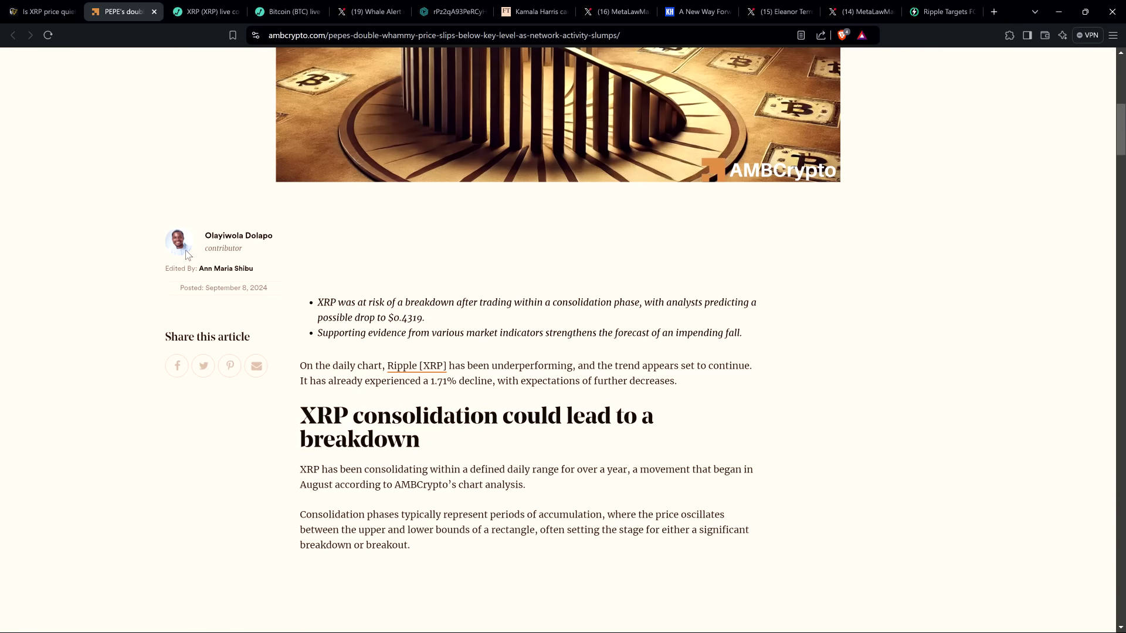
pyautogui.scroll(-2, 238, 304)
pyautogui.scroll(-4, 264, 318)
pyautogui.scroll(-4, 334, 343)
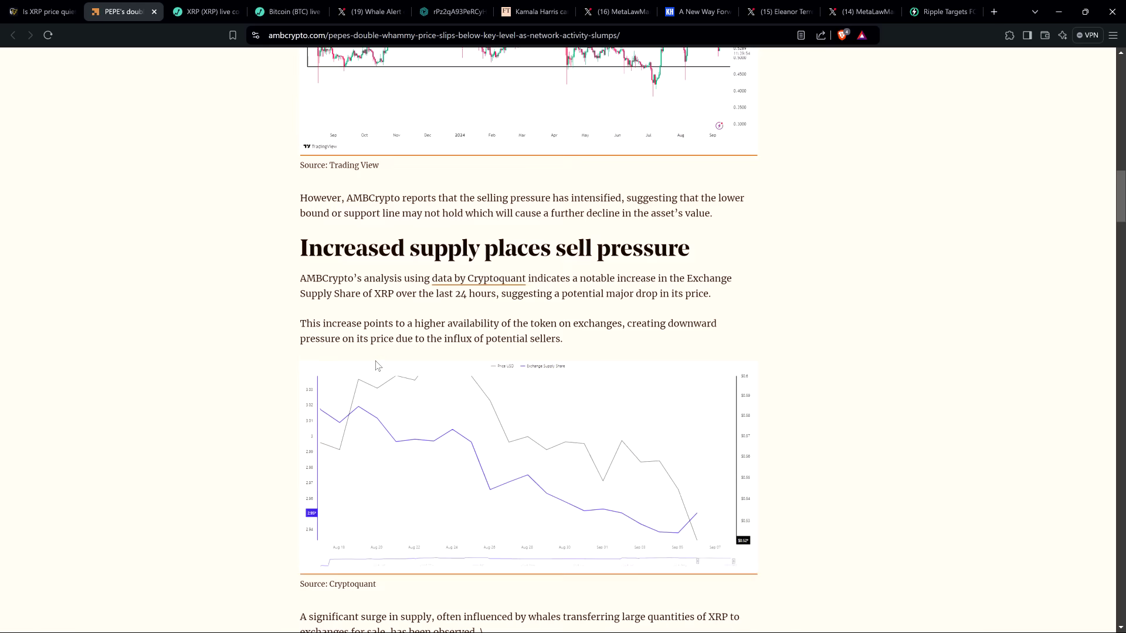
pyautogui.scroll(-1, 377, 366)
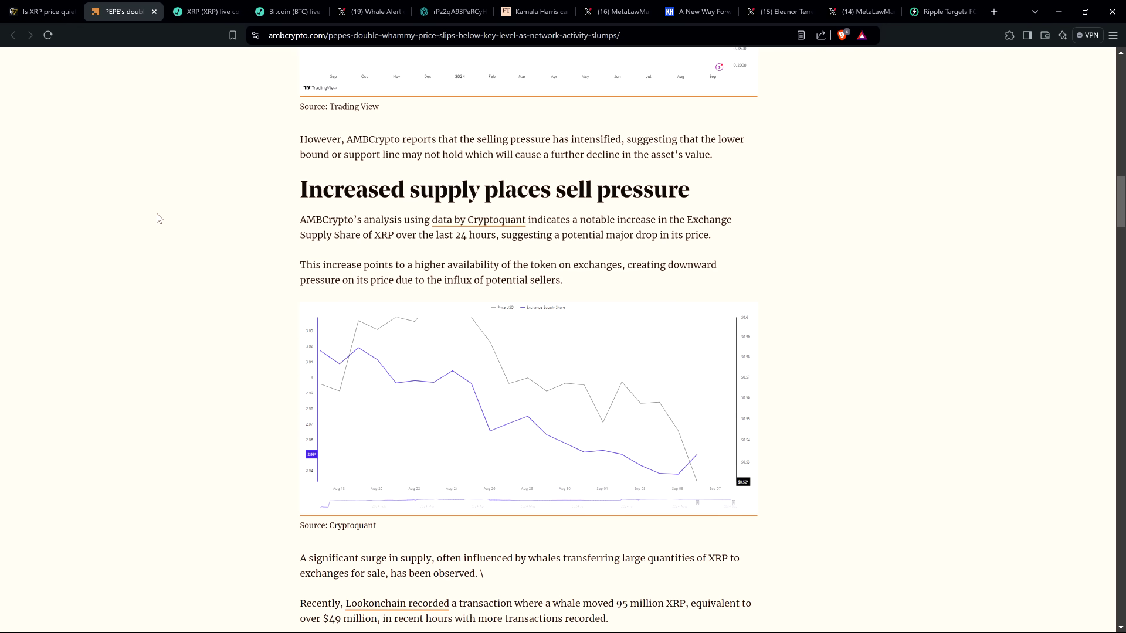
pyautogui.click(218, 11)
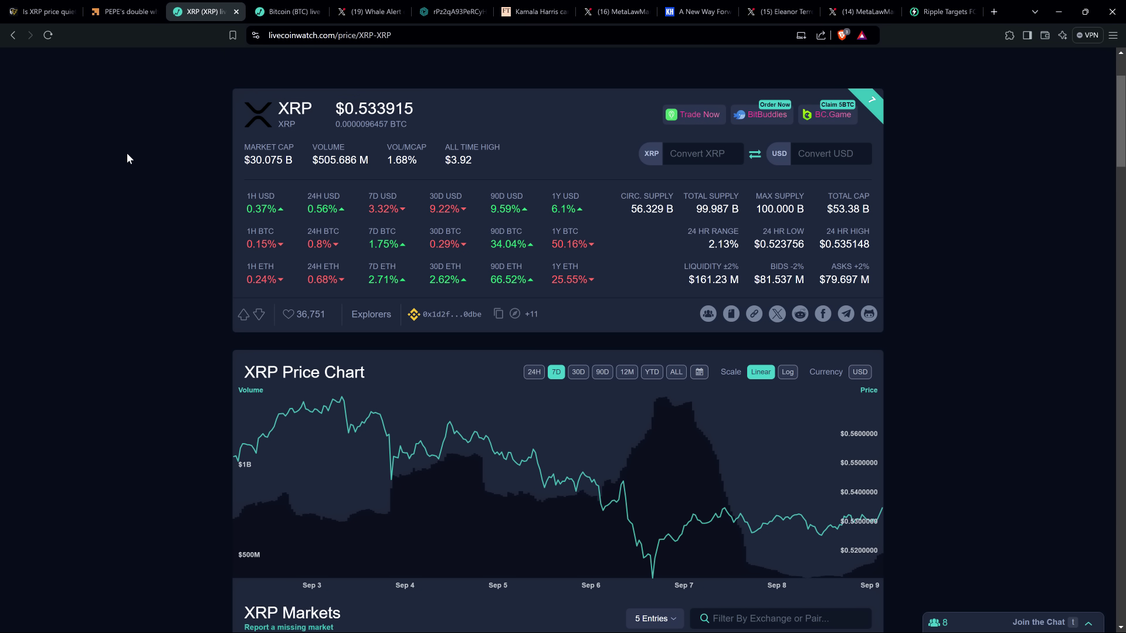
pyautogui.click(283, 11)
pyautogui.moveTo(652, 459)
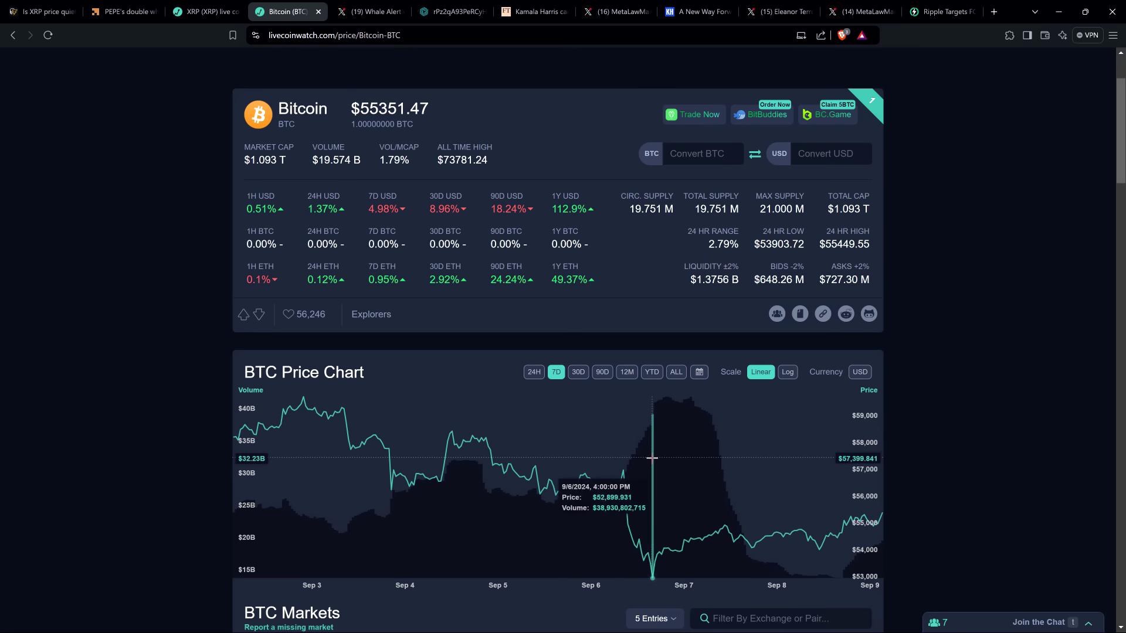
pyautogui.click(207, 12)
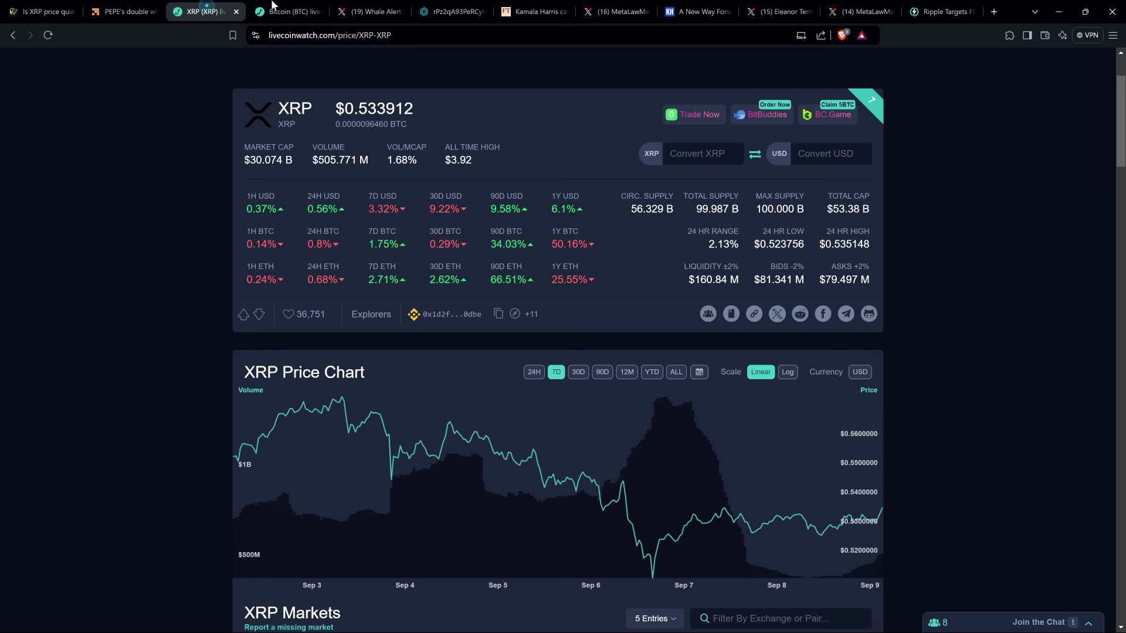
pyautogui.click(288, 12)
pyautogui.click(218, 11)
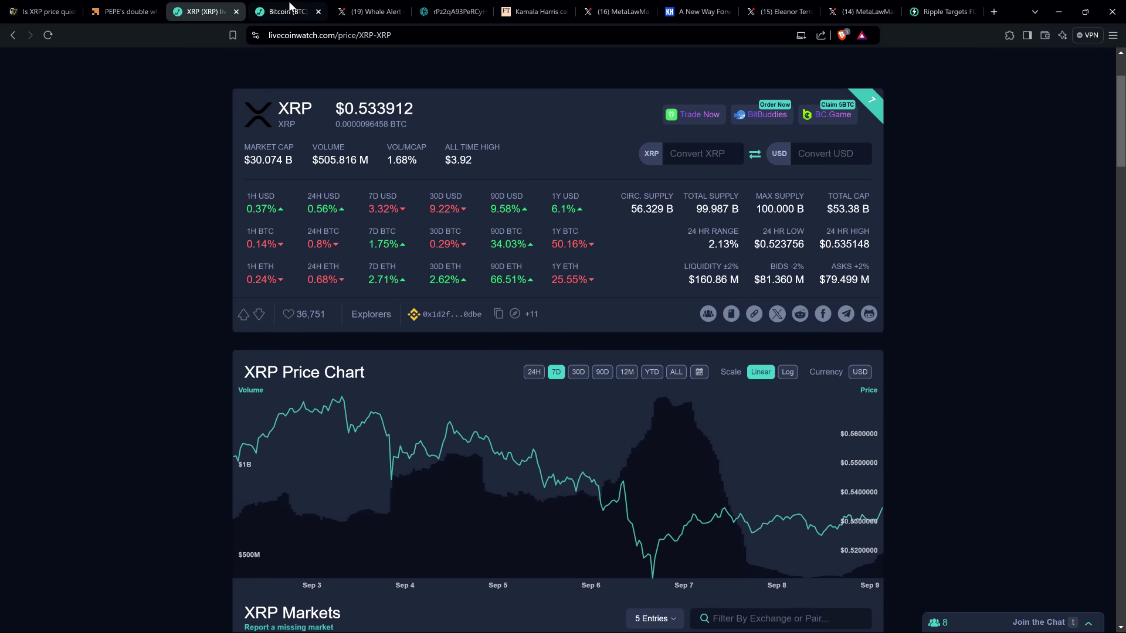
pyautogui.click(292, 11)
pyautogui.click(212, 8)
pyautogui.click(295, 13)
pyautogui.click(204, 10)
pyautogui.click(280, 10)
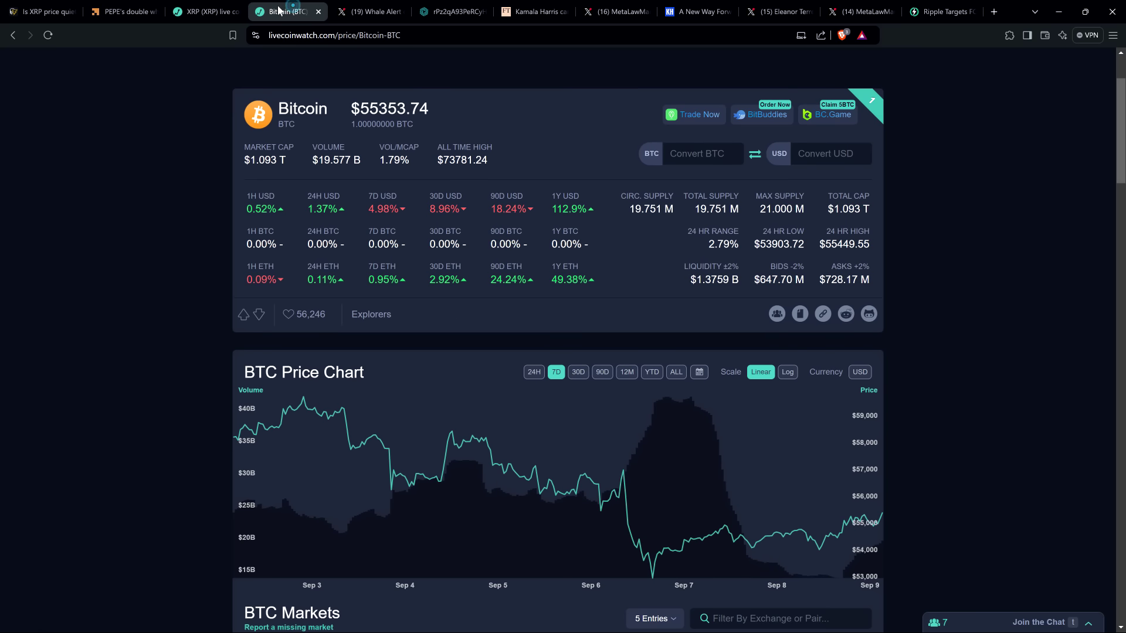
pyautogui.click(212, 11)
pyautogui.click(293, 11)
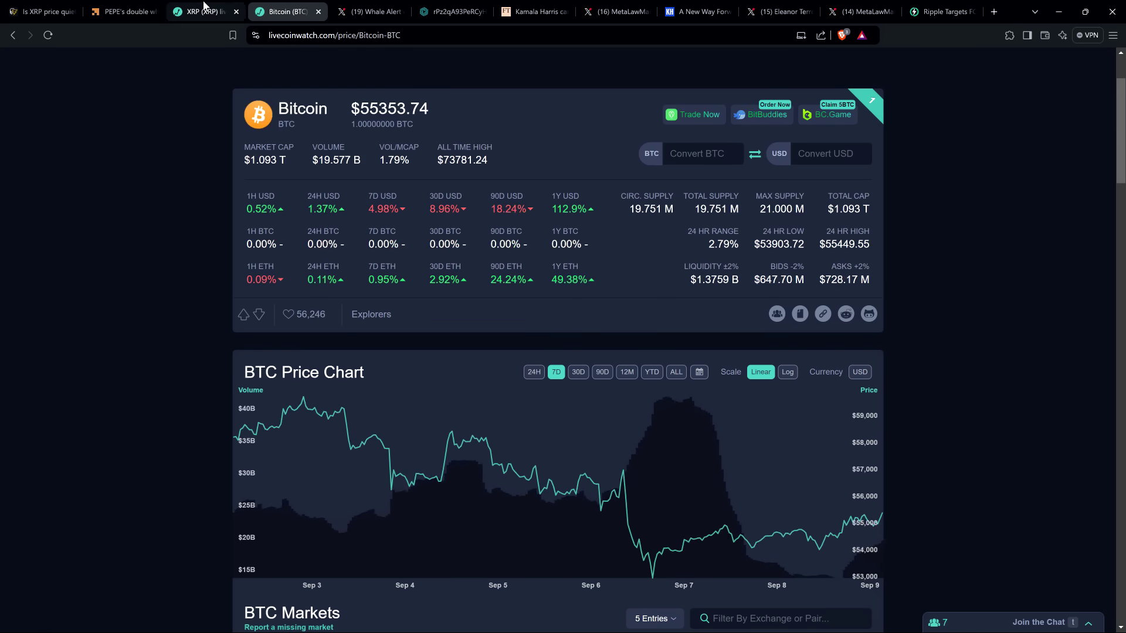
pyautogui.click(204, 9)
pyautogui.click(294, 12)
pyautogui.click(227, 12)
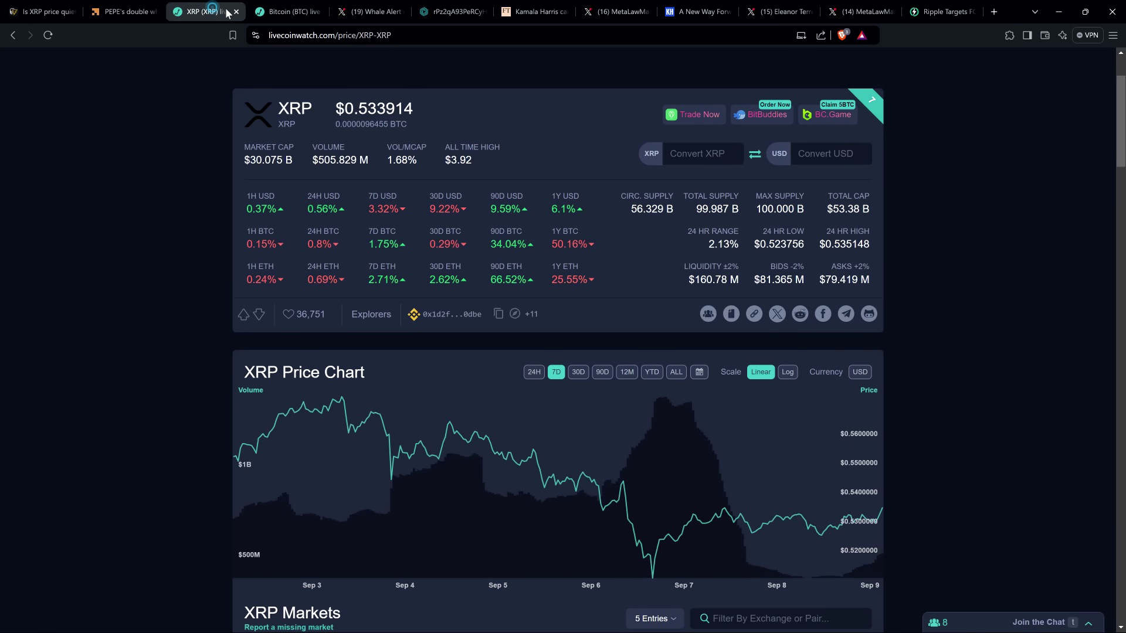
pyautogui.click(281, 11)
pyautogui.click(211, 10)
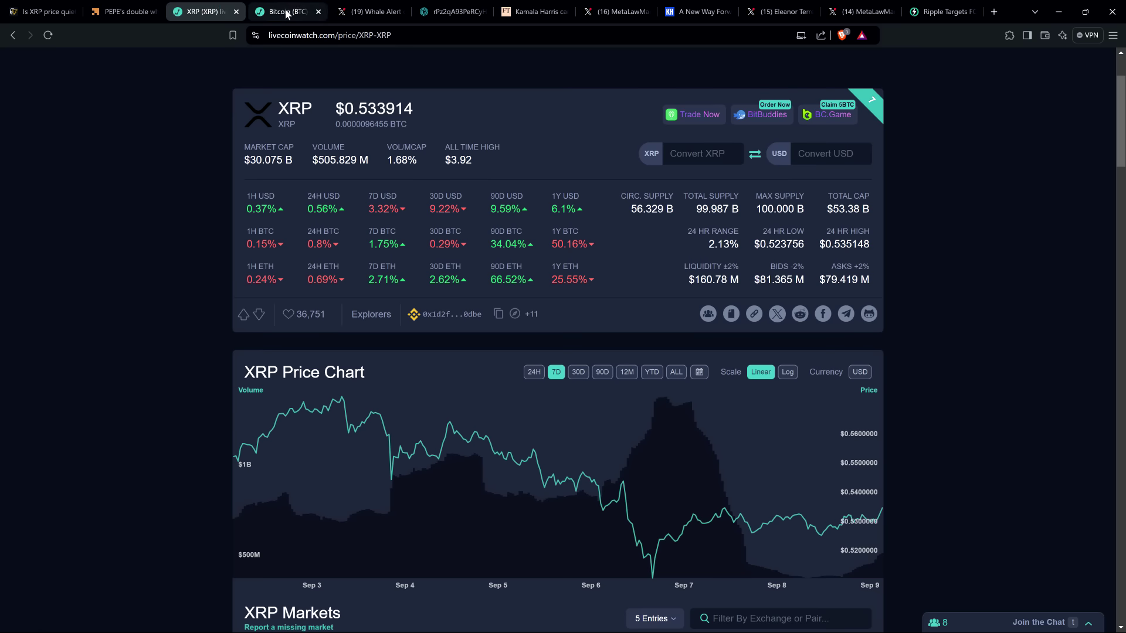
pyautogui.click(286, 12)
pyautogui.click(207, 10)
pyautogui.click(286, 11)
pyautogui.click(208, 8)
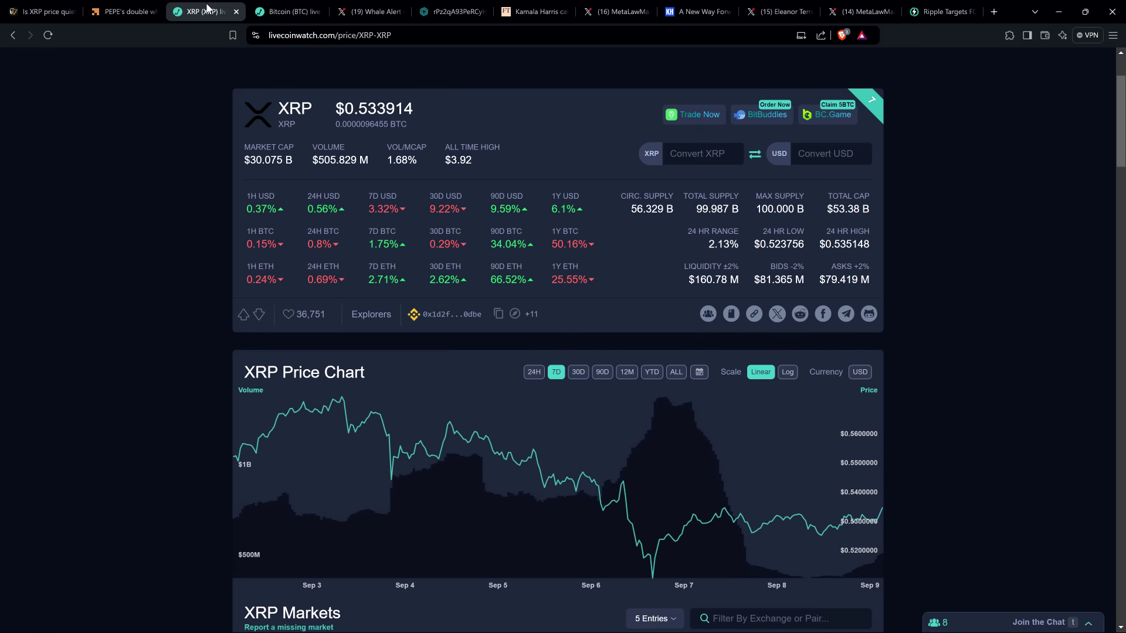
pyautogui.click(290, 11)
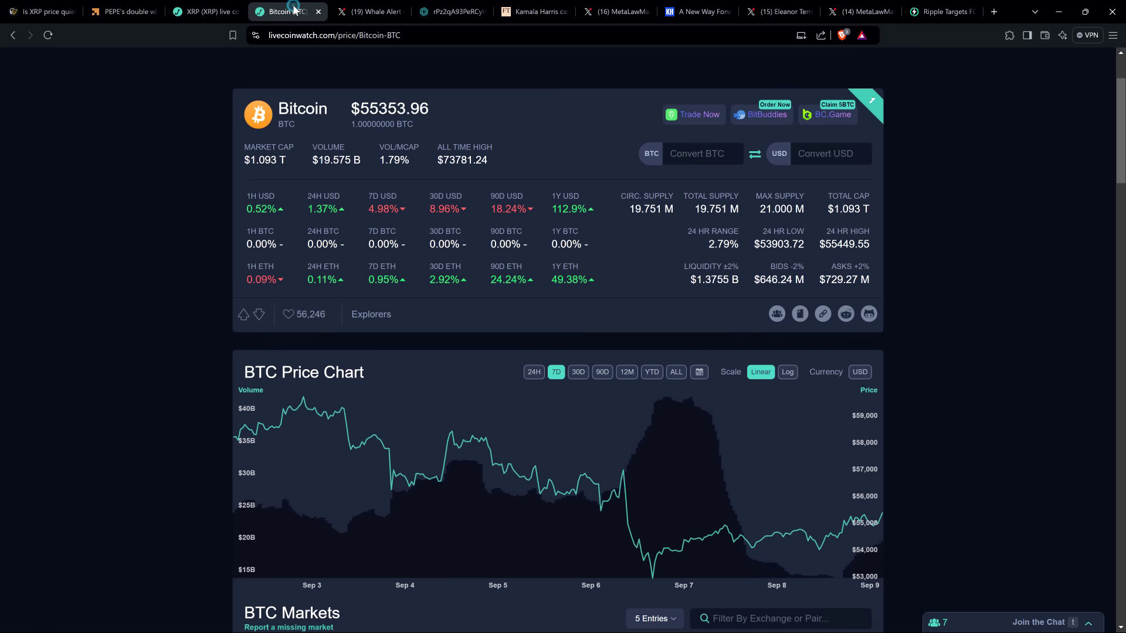
pyautogui.click(121, 12)
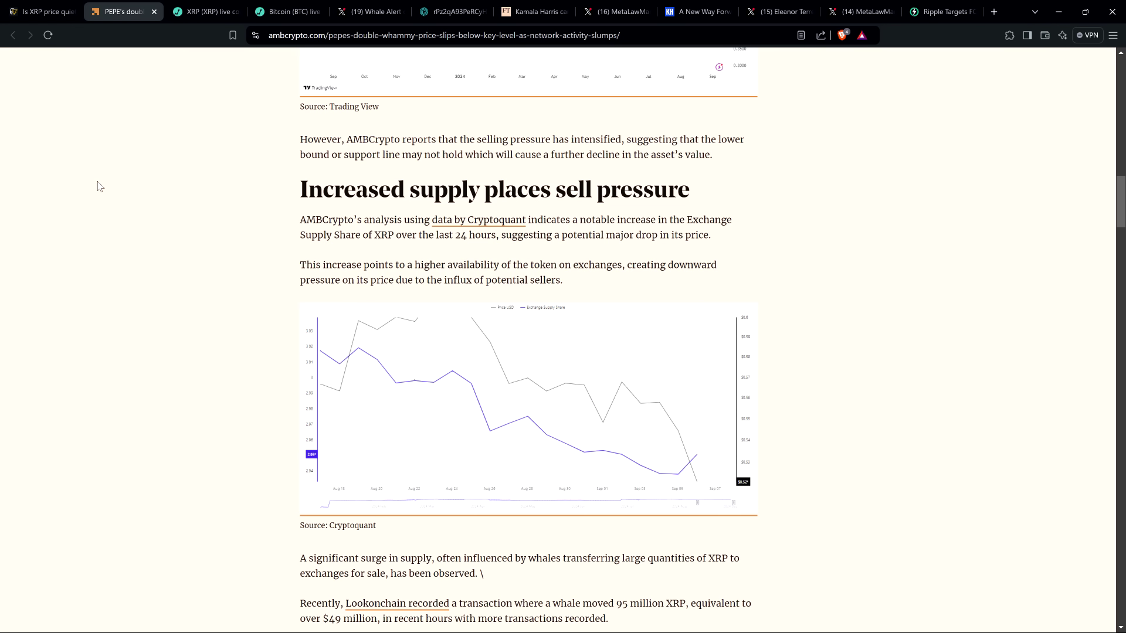
pyautogui.scroll(-1, 99, 186)
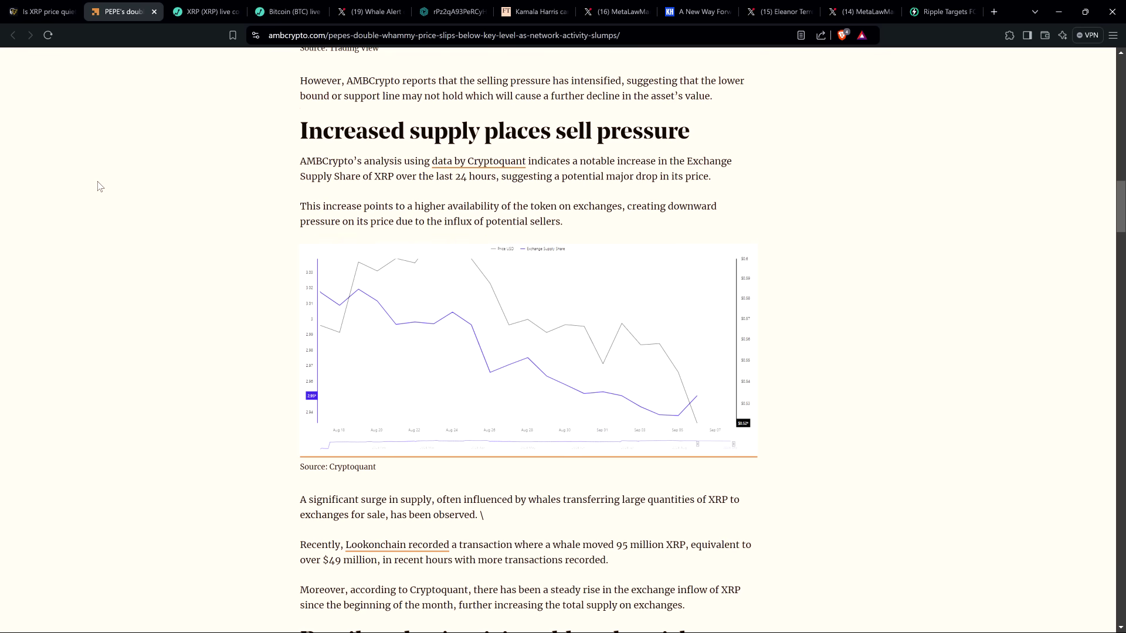
pyautogui.scroll(1, 98, 186)
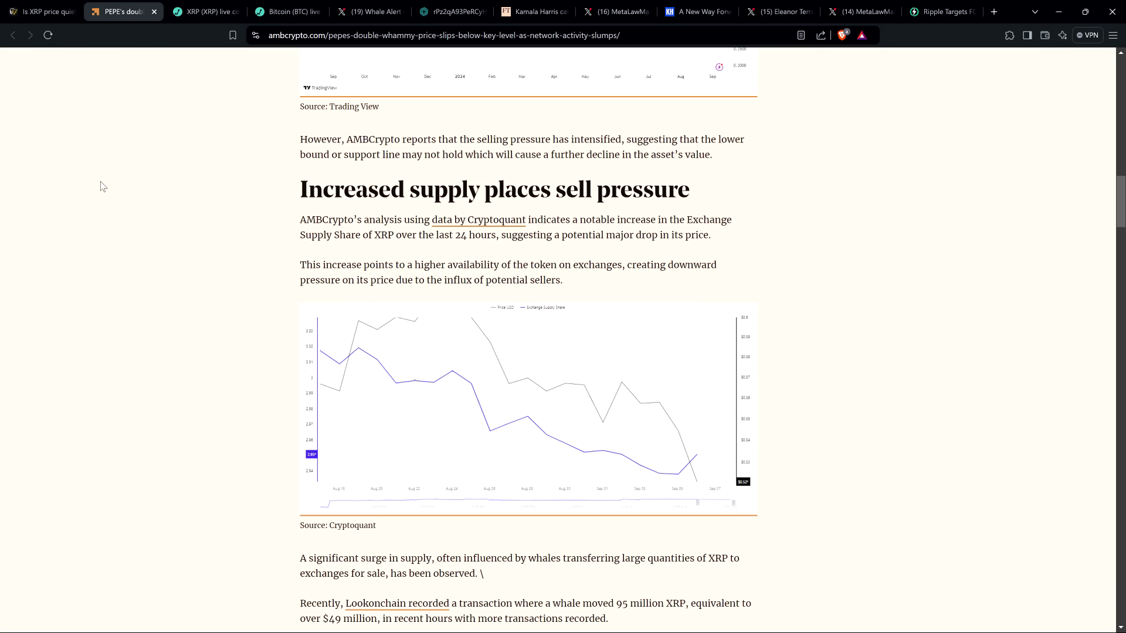
pyautogui.click(216, 9)
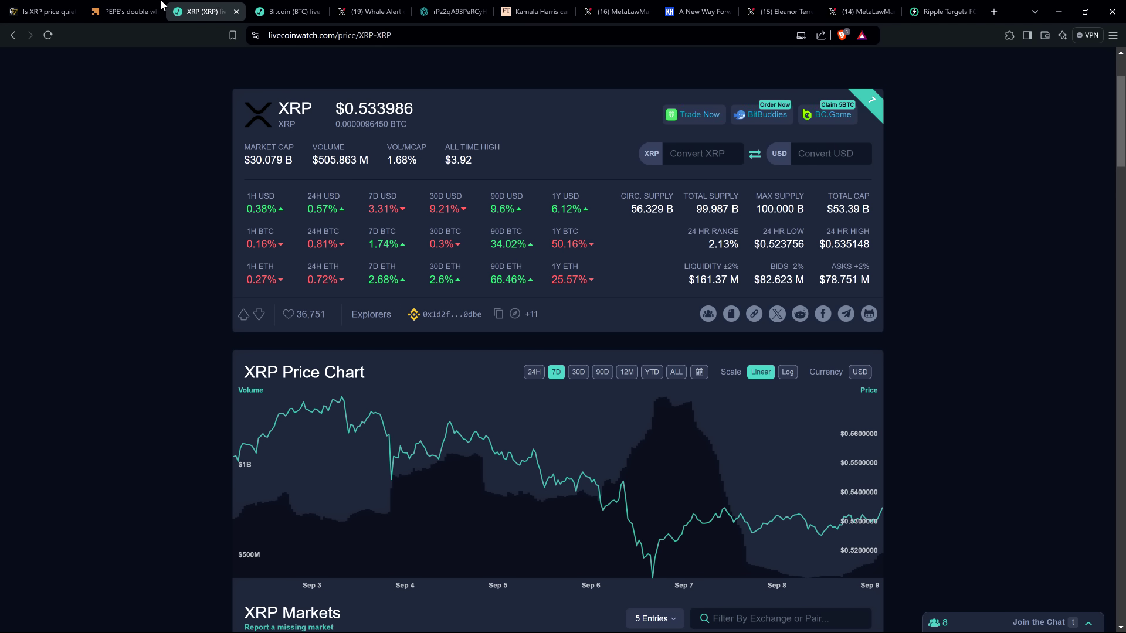
pyautogui.click(144, 7)
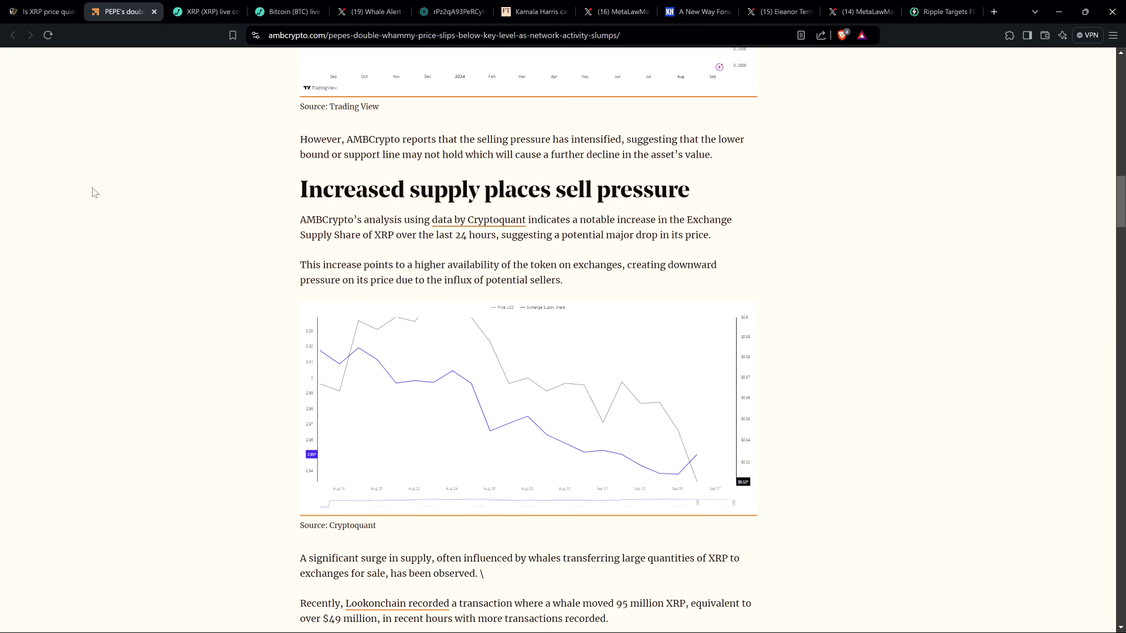
pyautogui.scroll(-1, 92, 193)
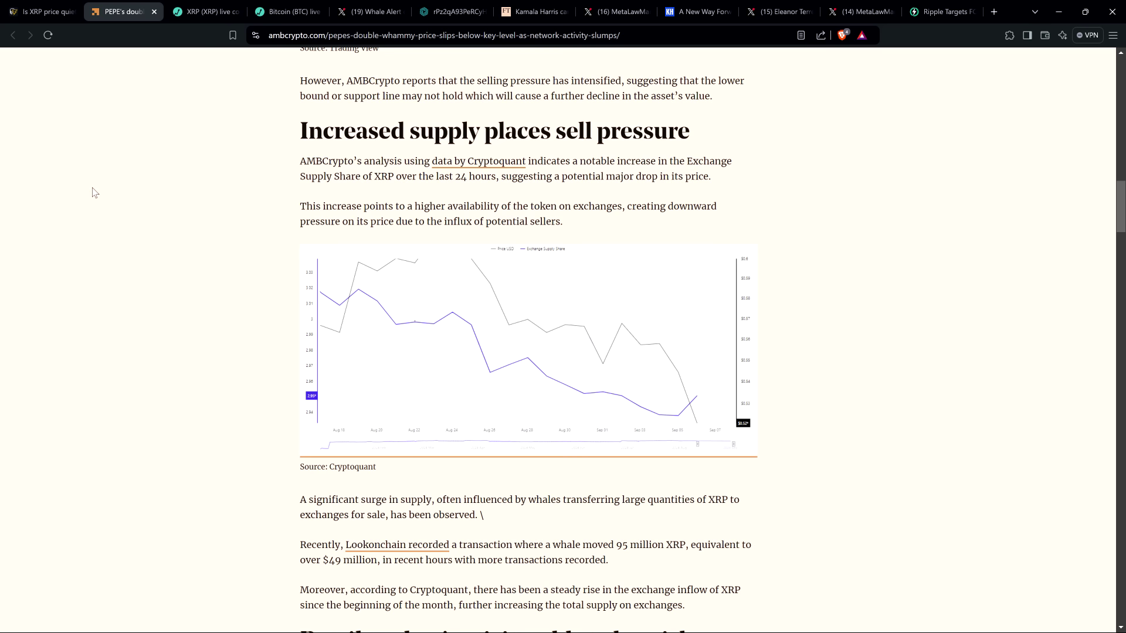
pyautogui.moveTo(299, 498); pyautogui.dragTo(516, 518)
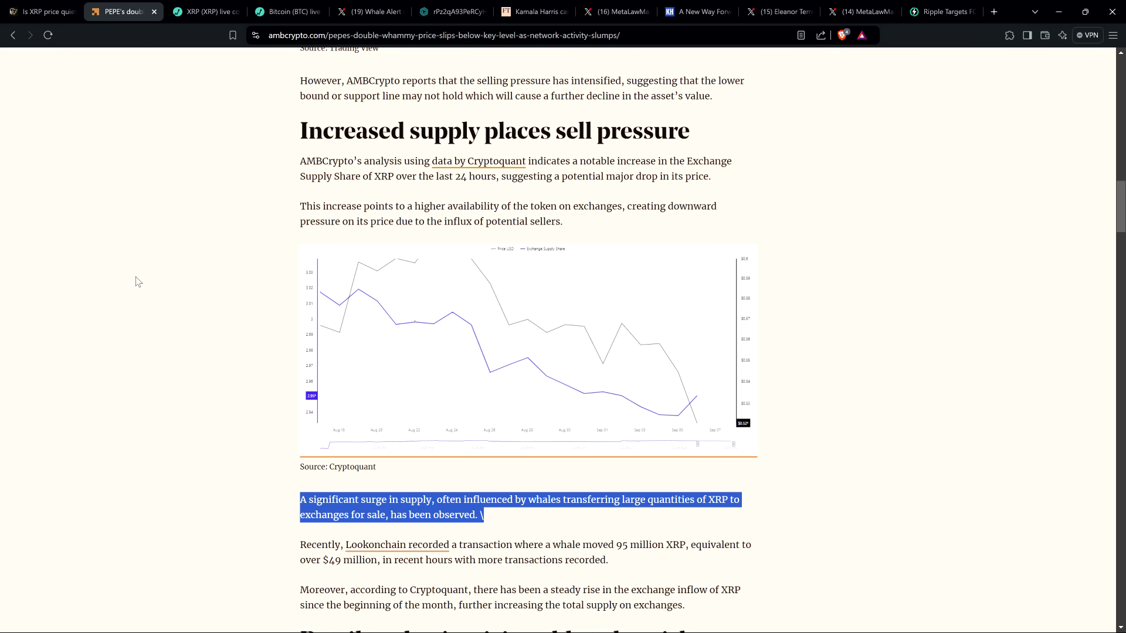
pyautogui.click(136, 282)
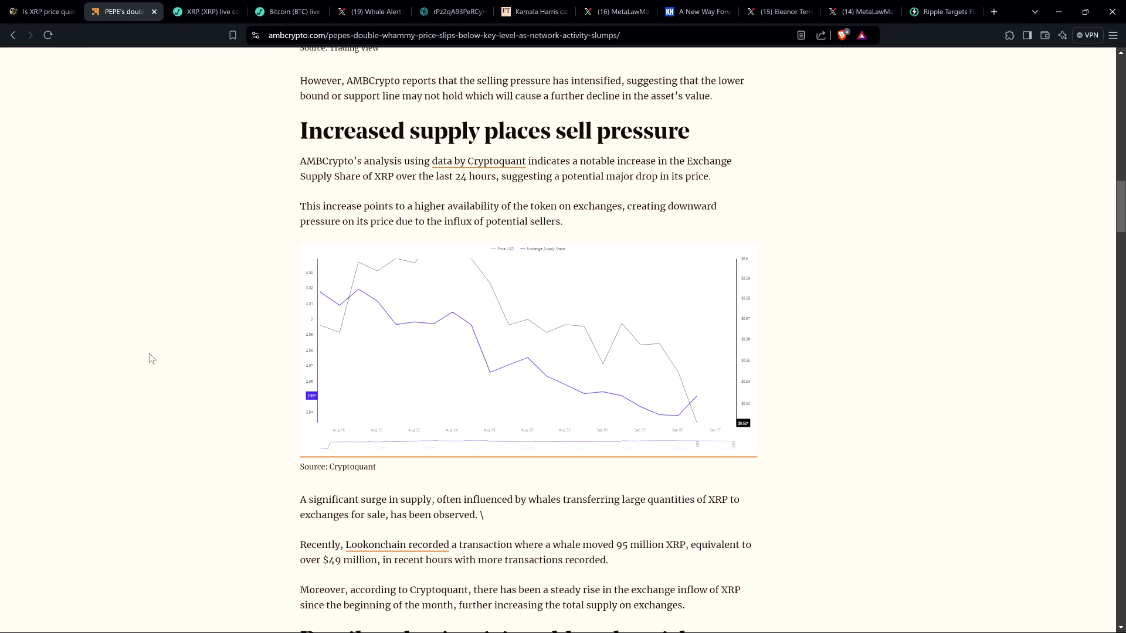
pyautogui.scroll(-1, 89, 489)
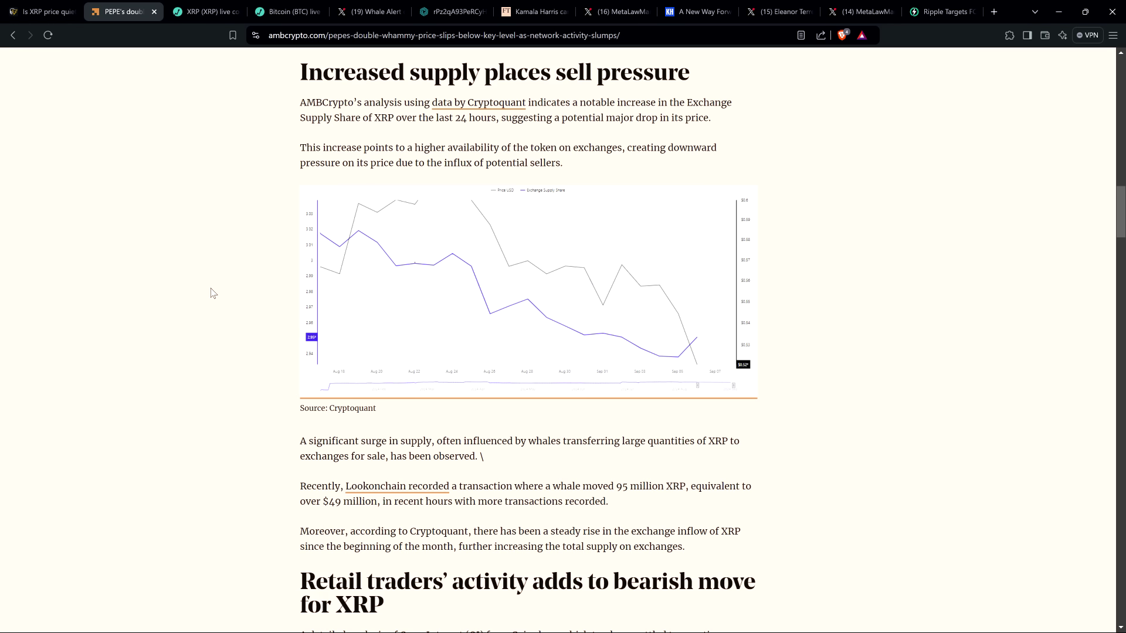
# View the Whale Alert 95,000,000 XRP post on X, then the Bithomp explorer page for the whale wallet.
pyautogui.click(378, 13)
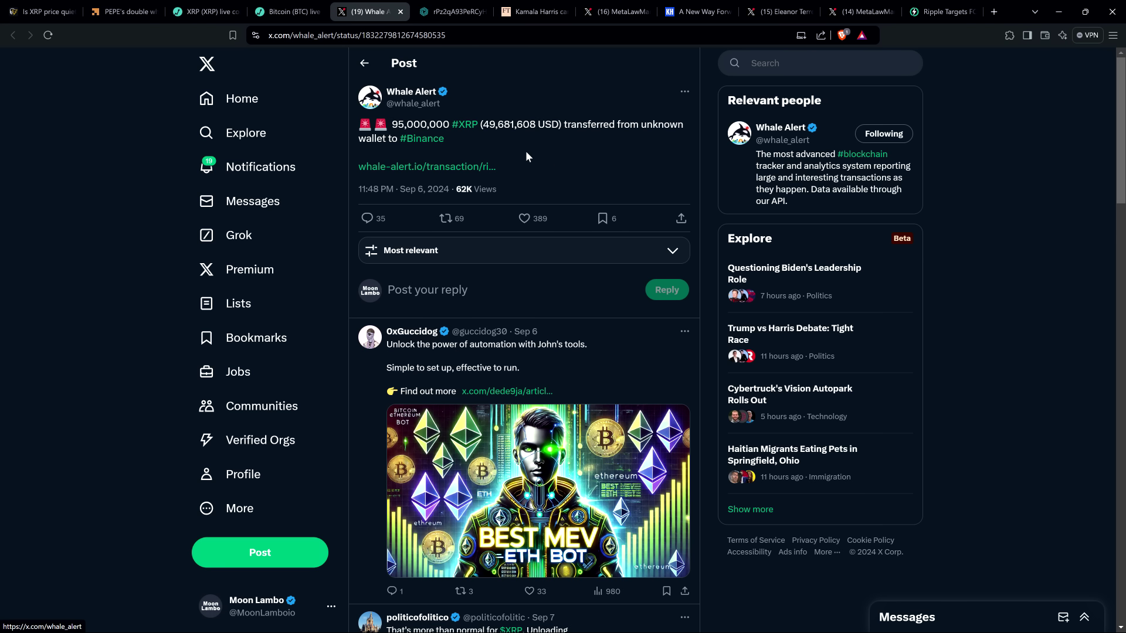
pyautogui.click(447, 13)
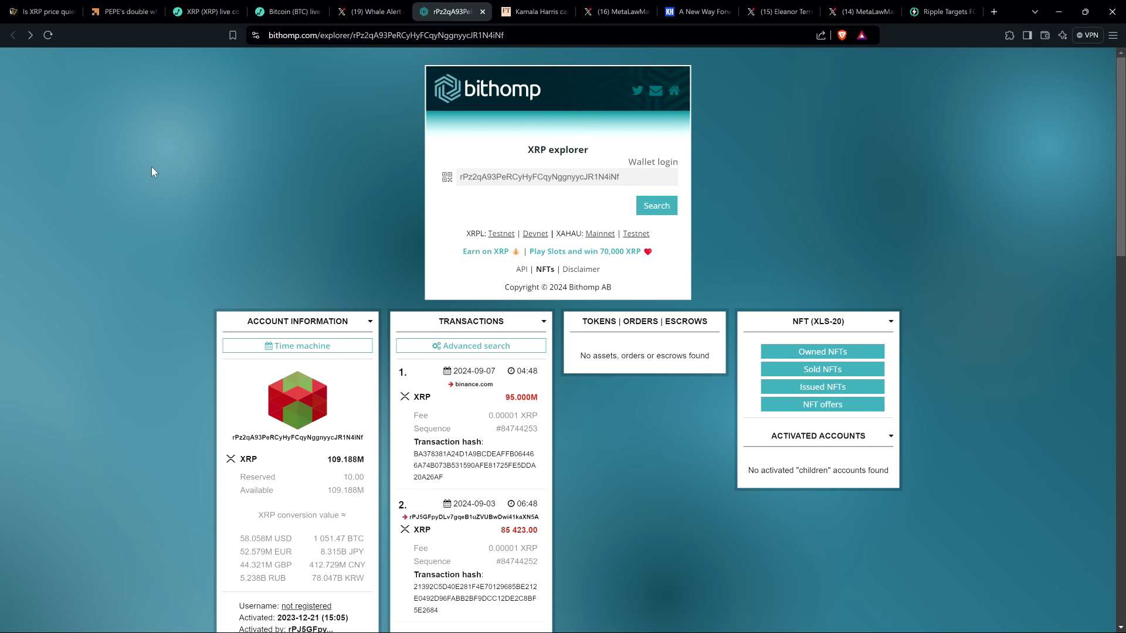
pyautogui.scroll(-1, 151, 172)
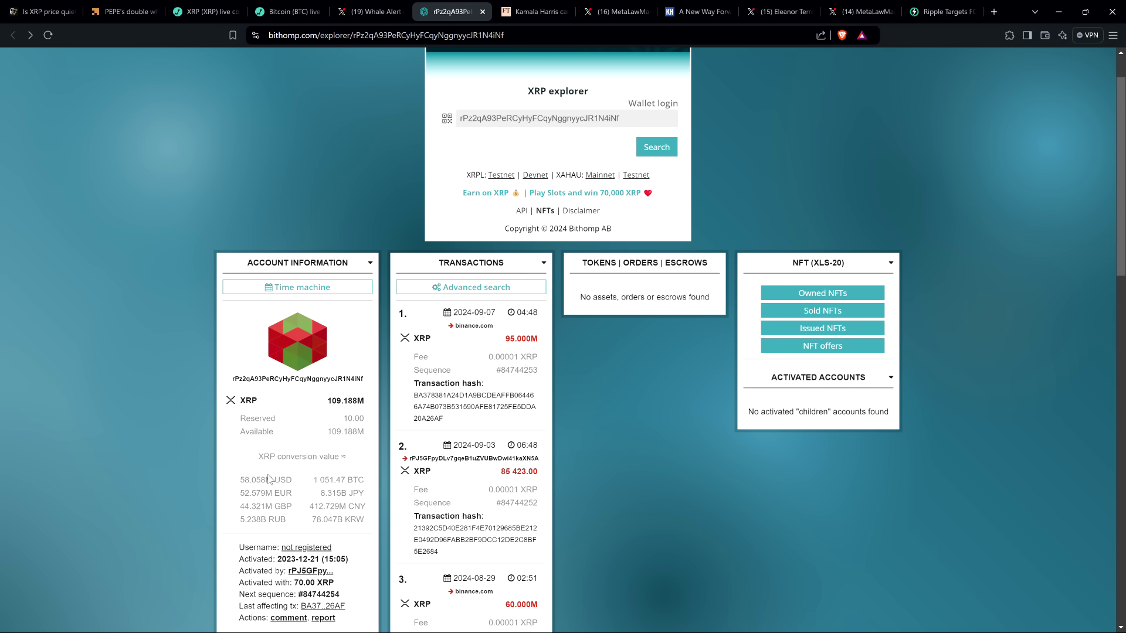
pyautogui.scroll(-1, 256, 569)
pyautogui.moveTo(239, 512); pyautogui.dragTo(285, 513)
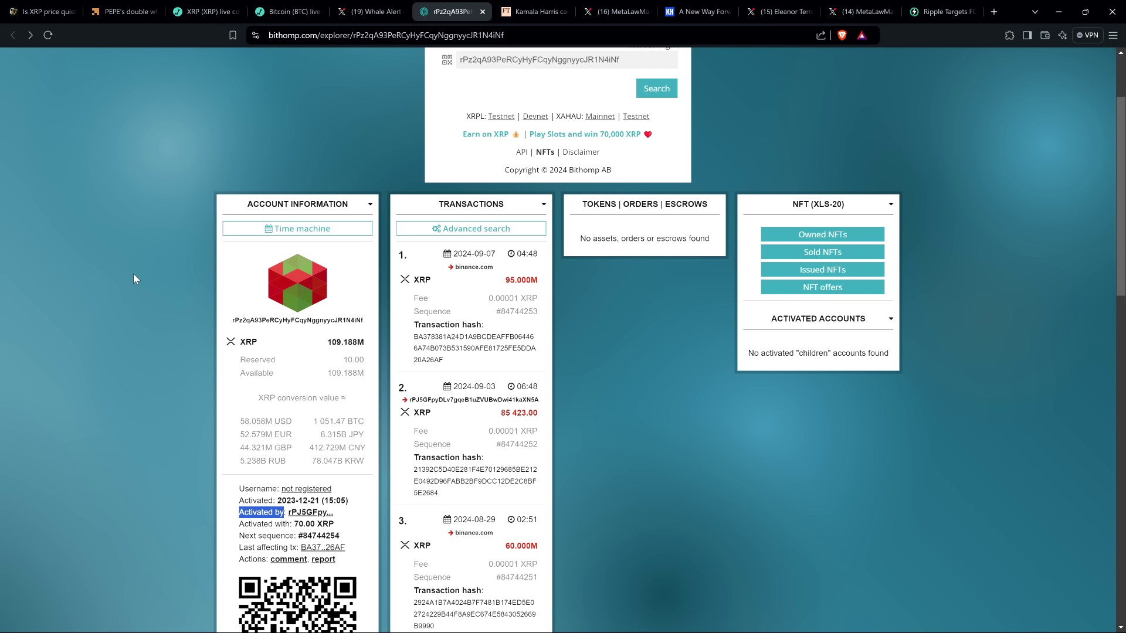
pyautogui.click(119, 240)
pyautogui.scroll(-1, 115, 295)
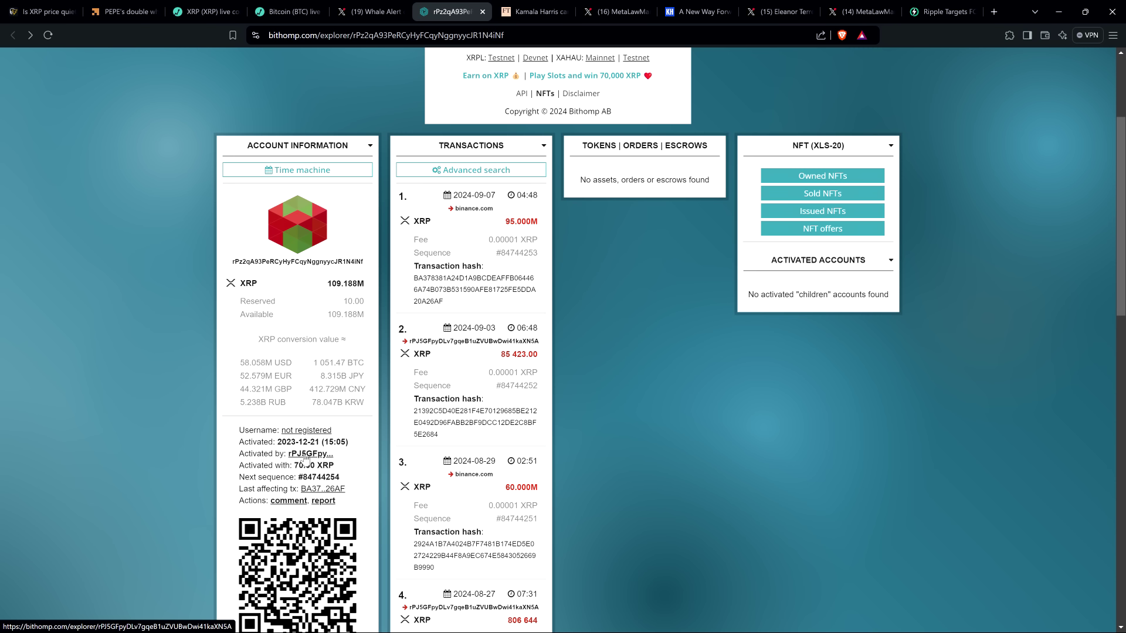
pyautogui.click(304, 455)
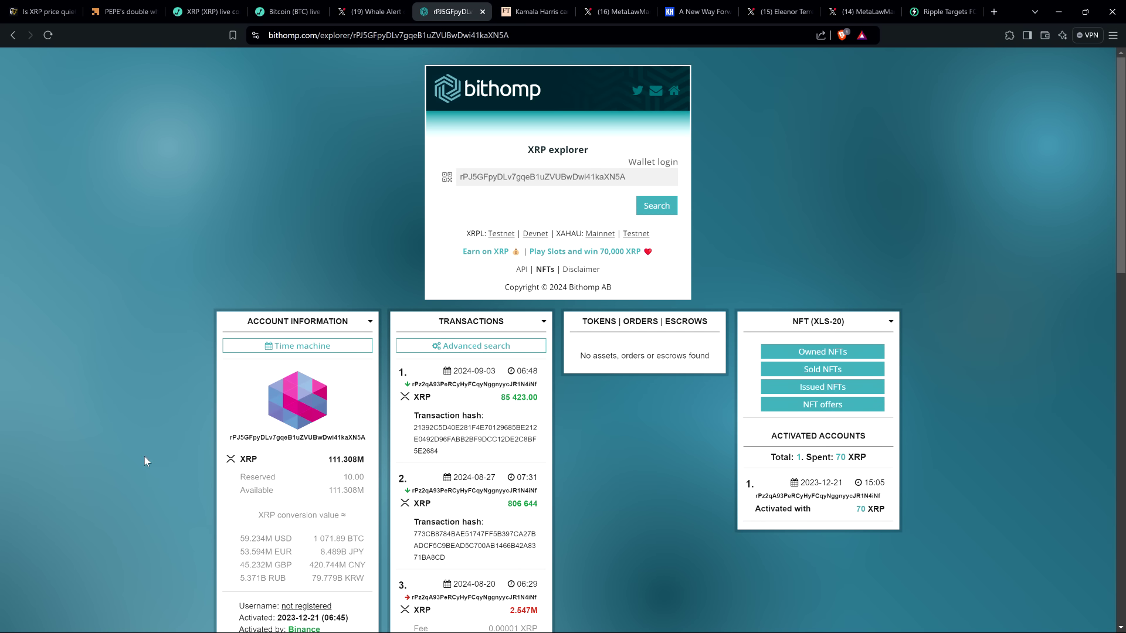
pyautogui.scroll(-2, 144, 457)
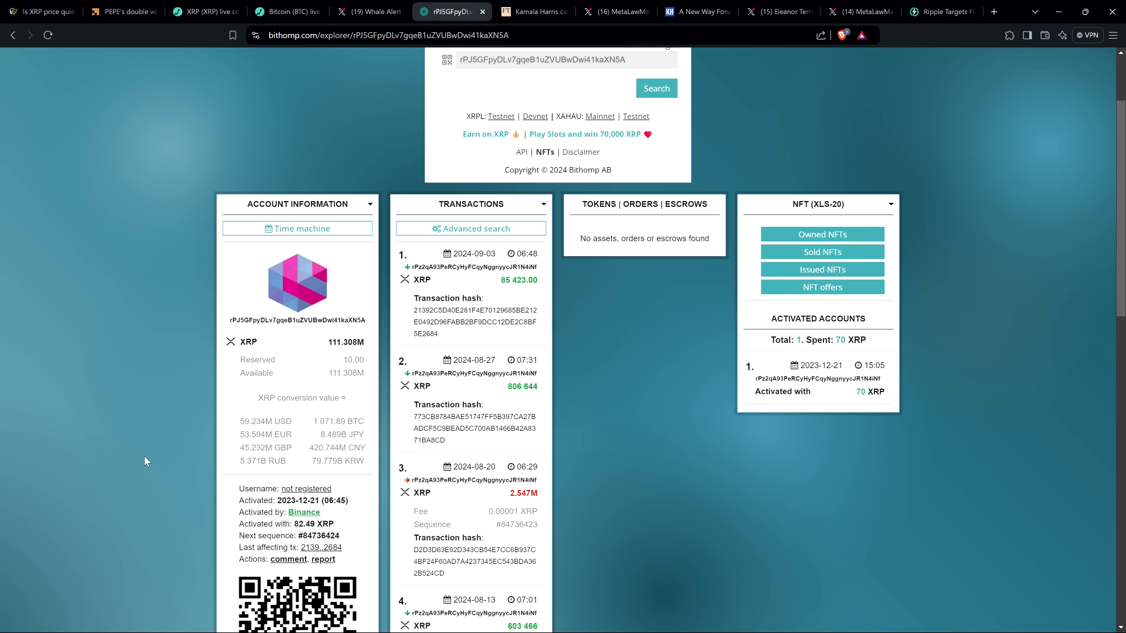
pyautogui.scroll(-1, 144, 457)
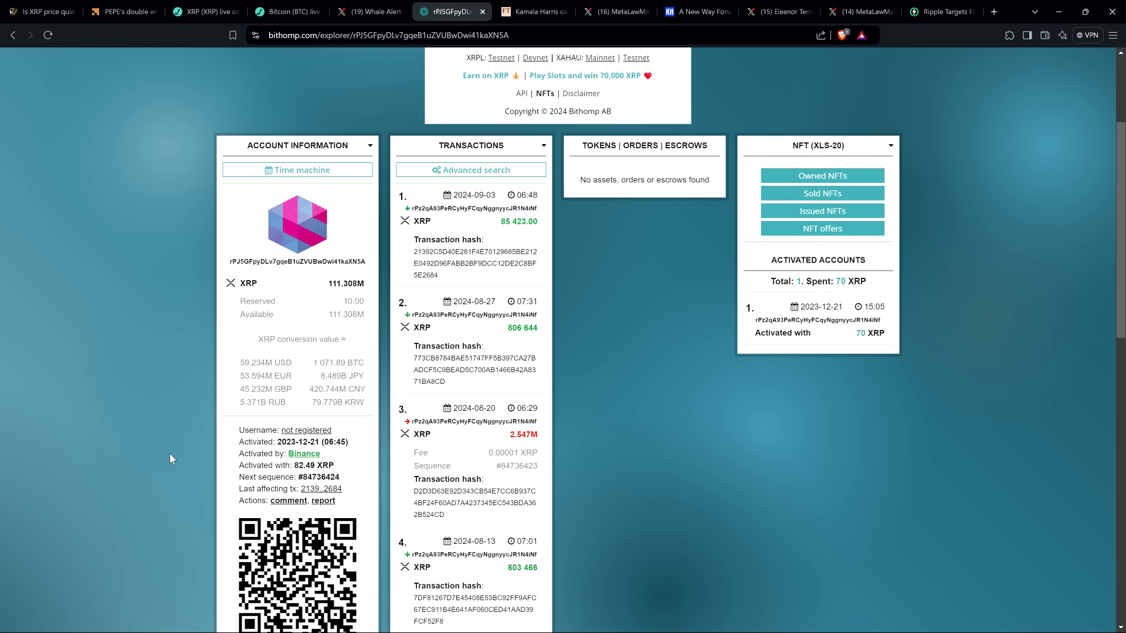
# Highlight the 'Activated by: Binance' line on the account page, then return to the AMBCrypto XRP article.
pyautogui.moveTo(238, 453); pyautogui.dragTo(284, 453)
pyautogui.click(104, 444)
pyautogui.click(131, 18)
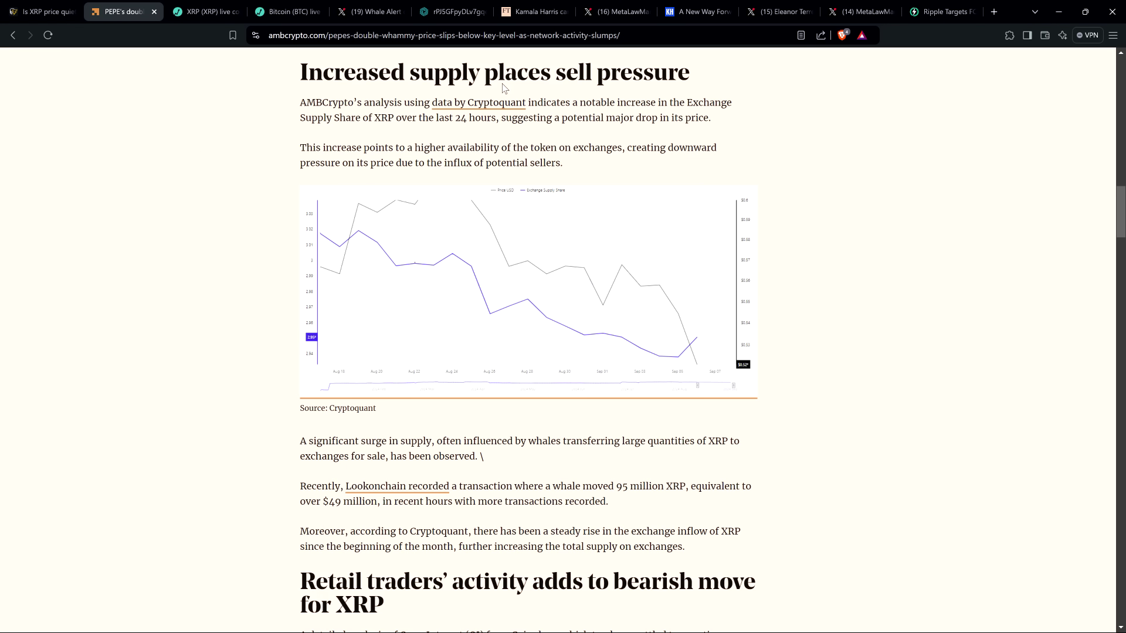
# Switch to the Financial Times Harris crypto 'reset' article.
pyautogui.click(534, 7)
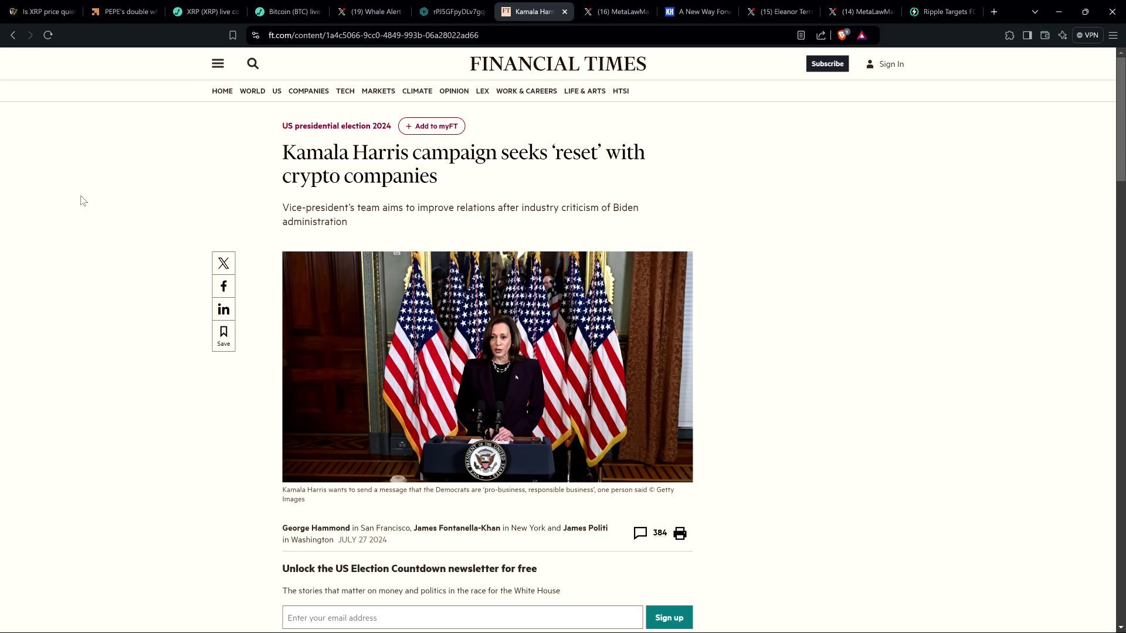
pyautogui.scroll(-2, 79, 212)
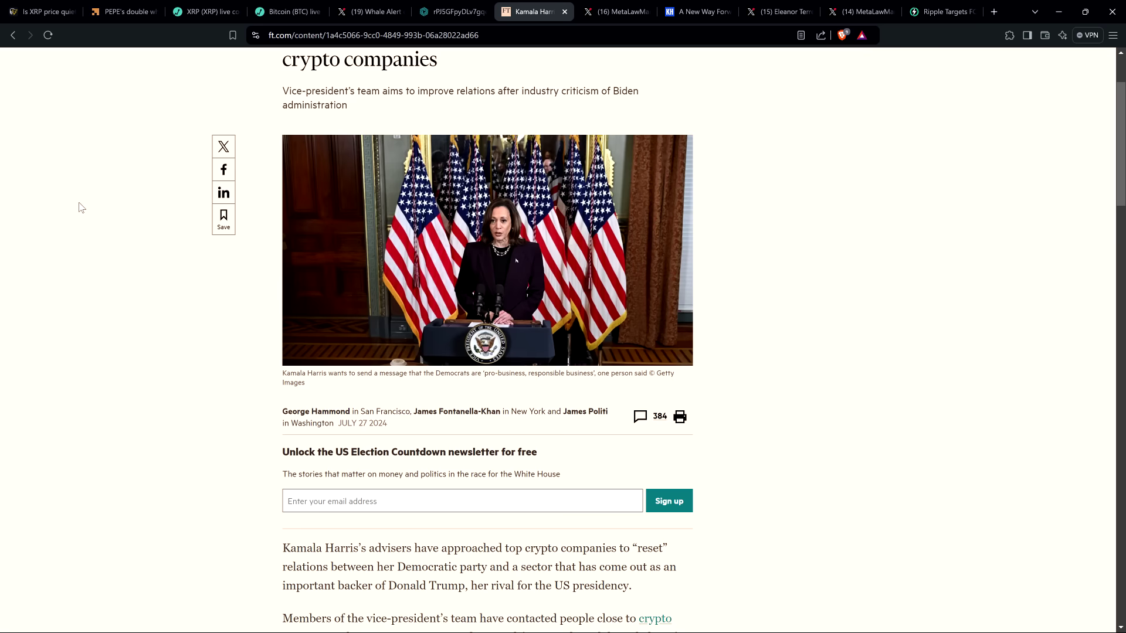
pyautogui.scroll(-2, 76, 227)
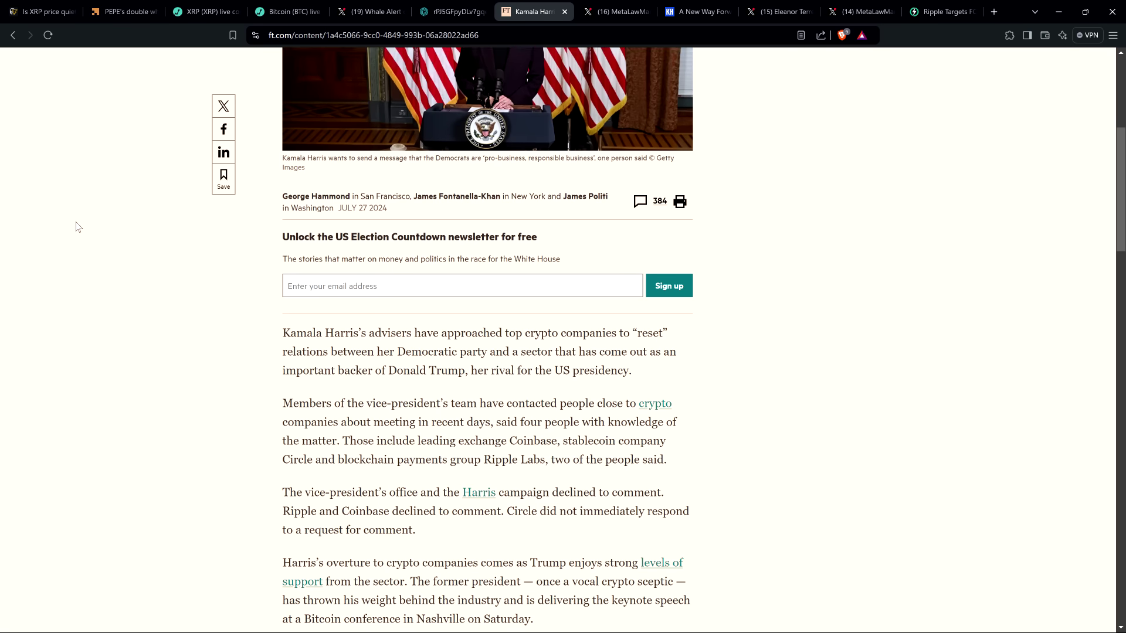
pyautogui.scroll(-2, 103, 289)
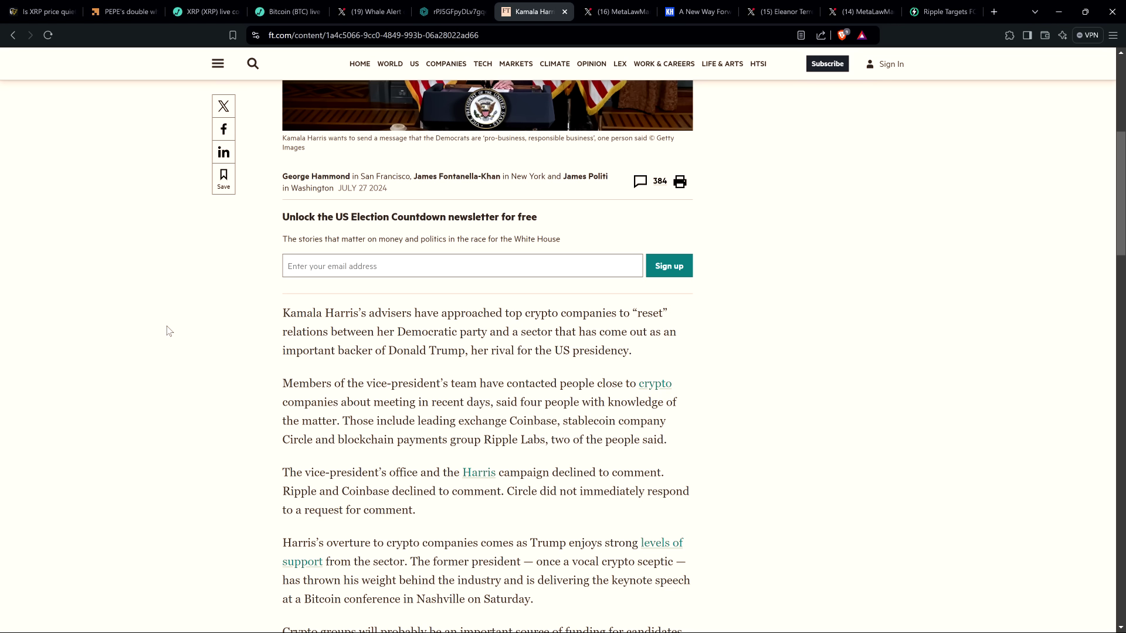
pyautogui.scroll(-1, 104, 438)
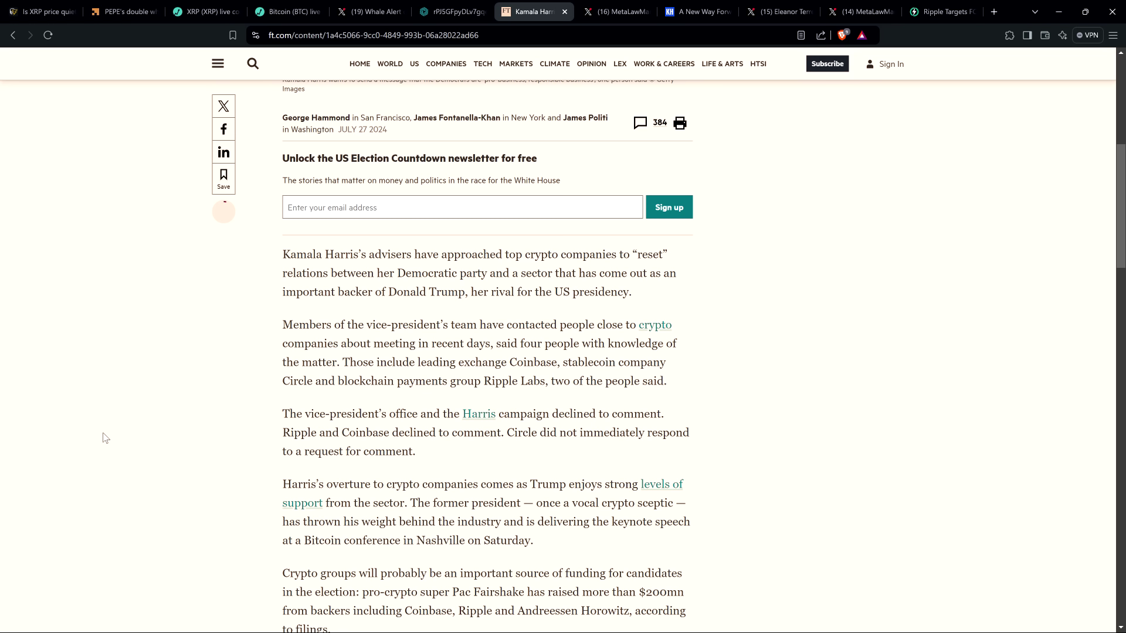
pyautogui.scroll(-1, 103, 438)
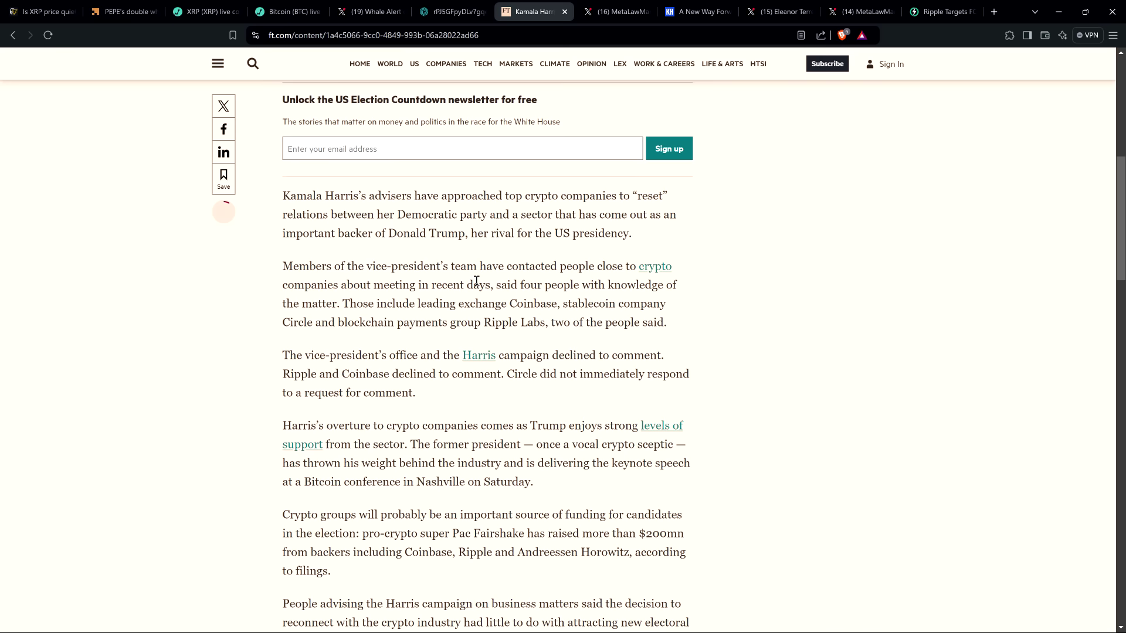
pyautogui.scroll(5, 477, 281)
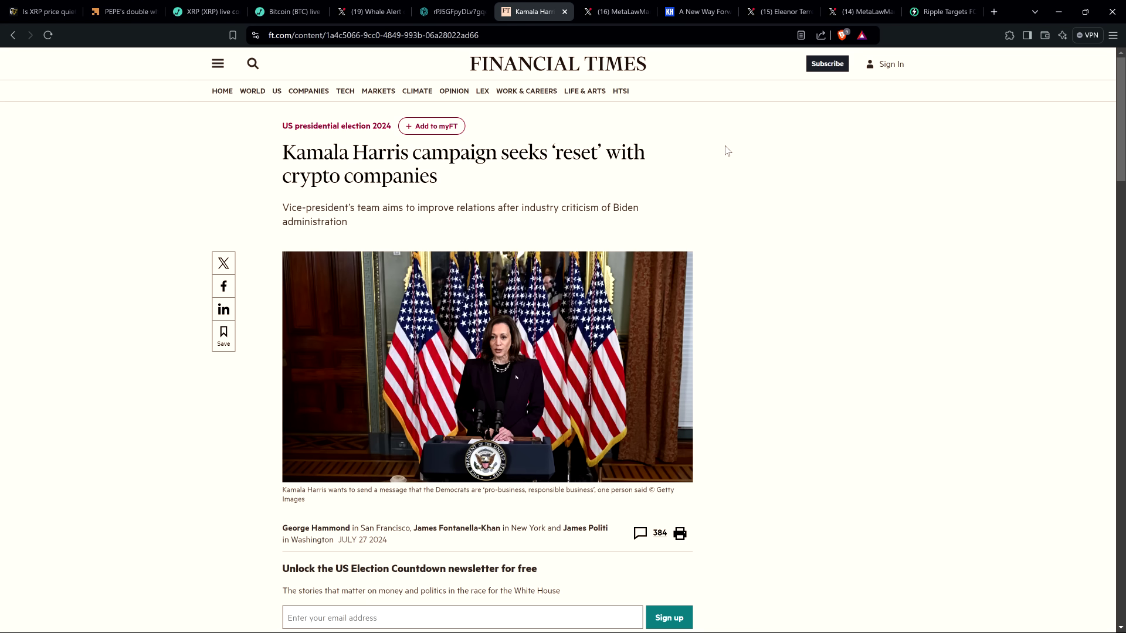
# Switch to the X post about Harris's policy positions omitting crypto.
pyautogui.click(624, 15)
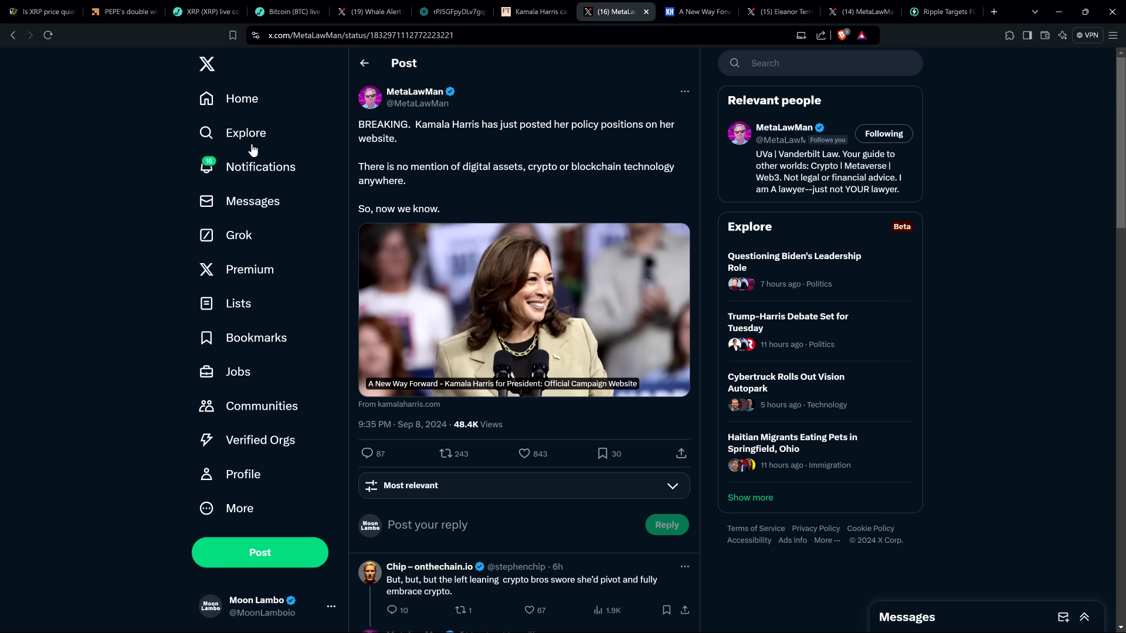
# Switch to the Harris campaign issues page.
pyautogui.click(693, 11)
pyautogui.scroll(1, 188, 289)
pyautogui.scroll(-2, 188, 289)
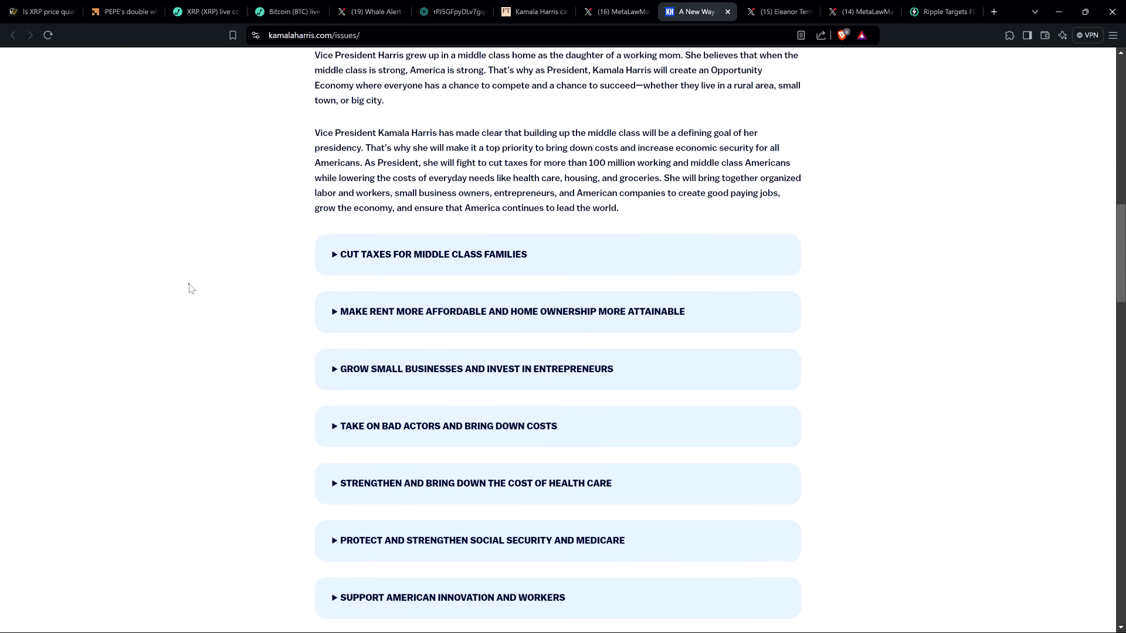
pyautogui.scroll(-2, 188, 289)
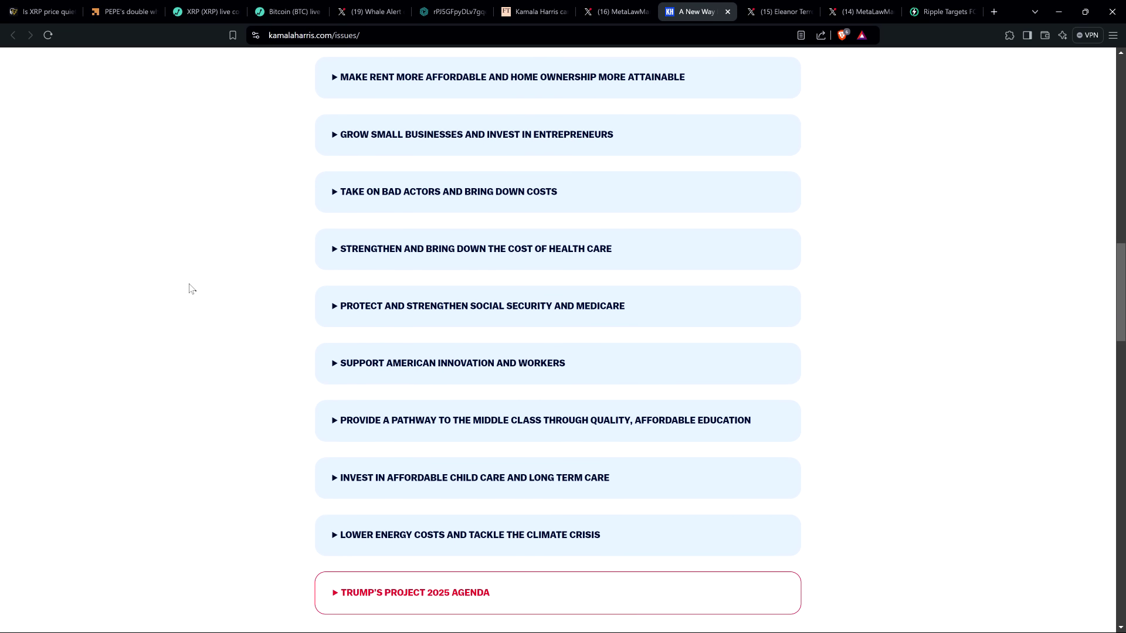
pyautogui.scroll(1, 188, 289)
pyautogui.scroll(2, 189, 288)
pyautogui.scroll(2, 188, 289)
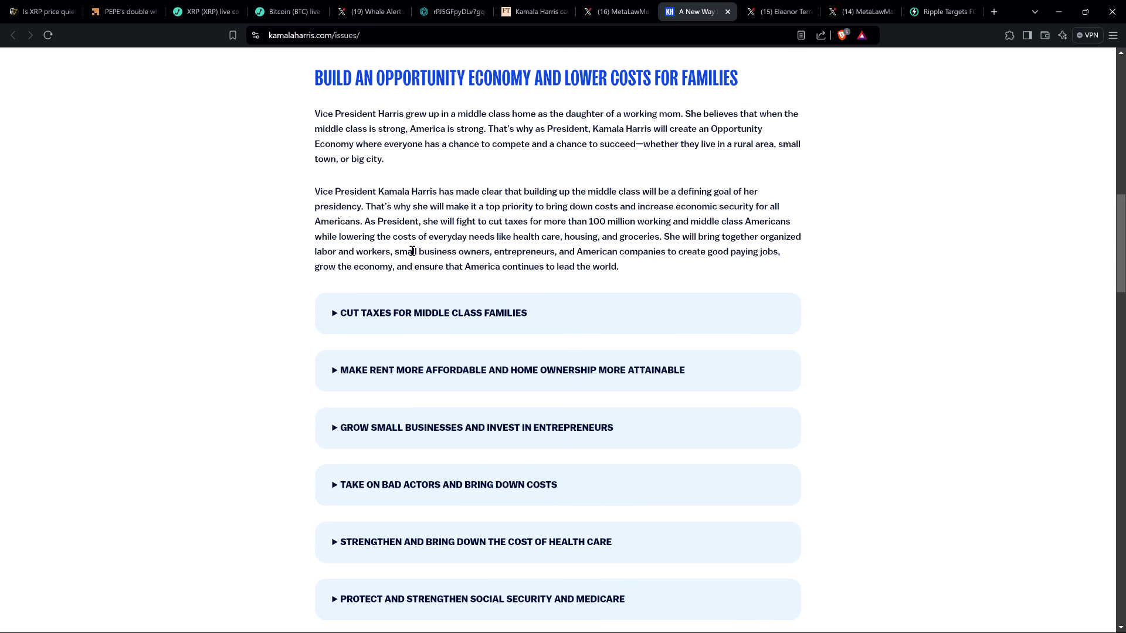
# Return to MetaLawMan's post, then switch to the AMBCrypto article on XRP sell pressure.
pyautogui.click(614, 15)
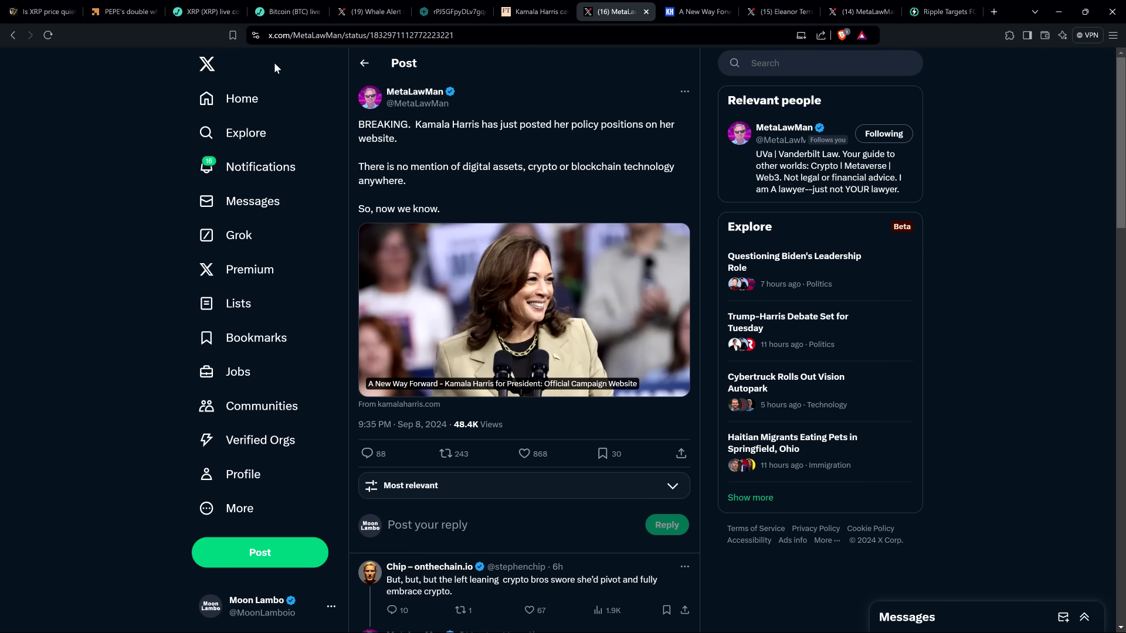
pyautogui.click(123, 12)
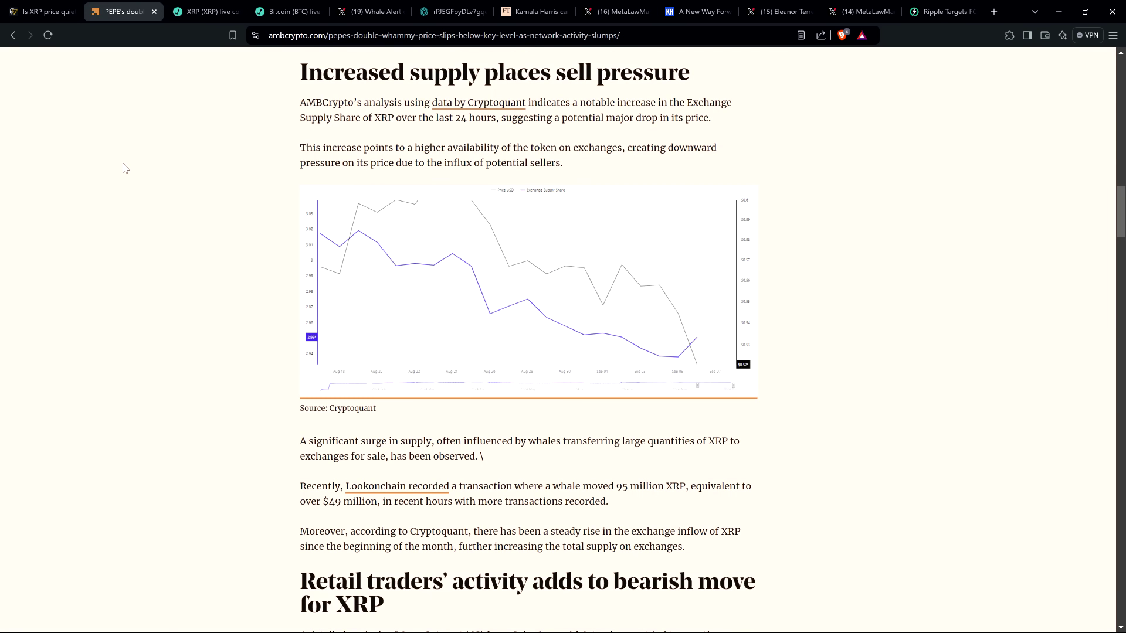